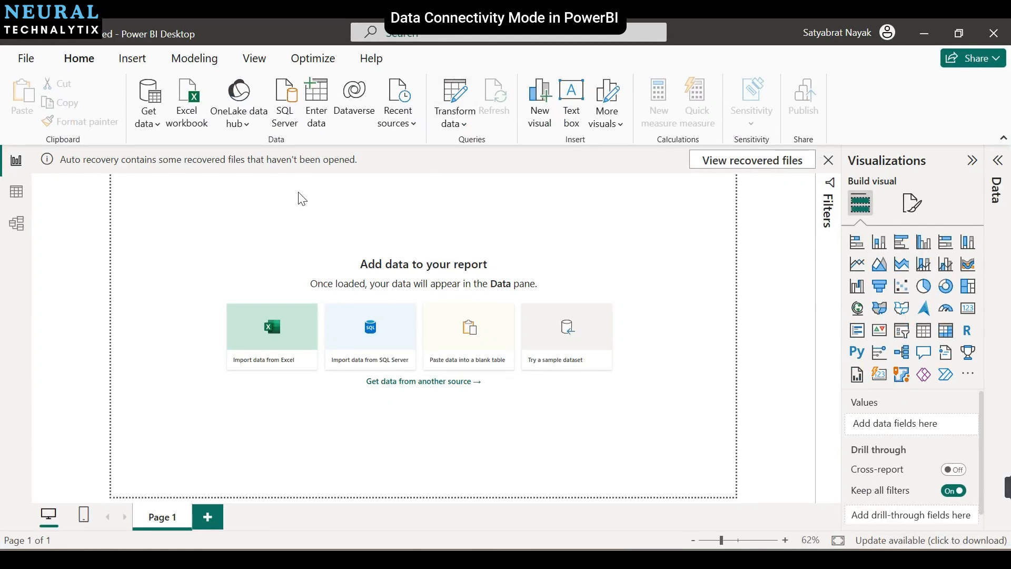
Start a new data import from a SQL Server database.
{"action": "left_click", "coordinate": [150, 132]}
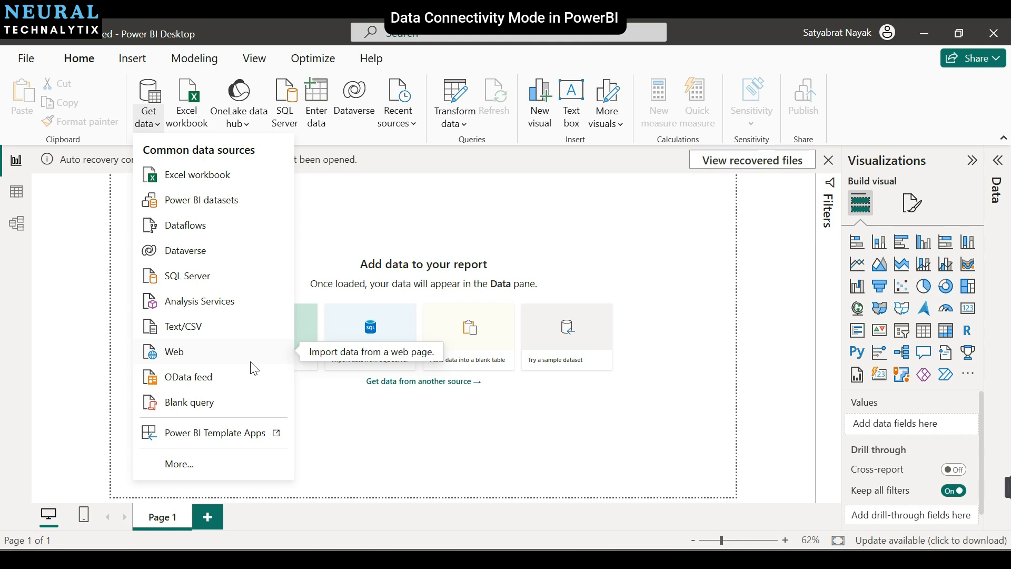
{"action": "key", "text": "Escape"}
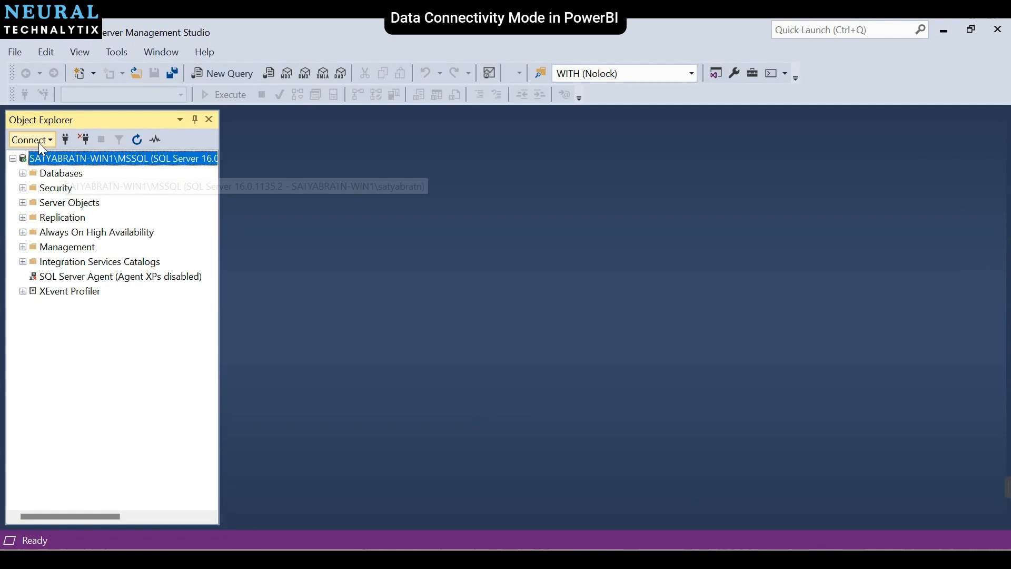
Switch to SQL Server Management Studio and look up the server name in the Database Engine connection dialog, without connecting.
{"action": "left_click", "coordinate": [41, 143]}
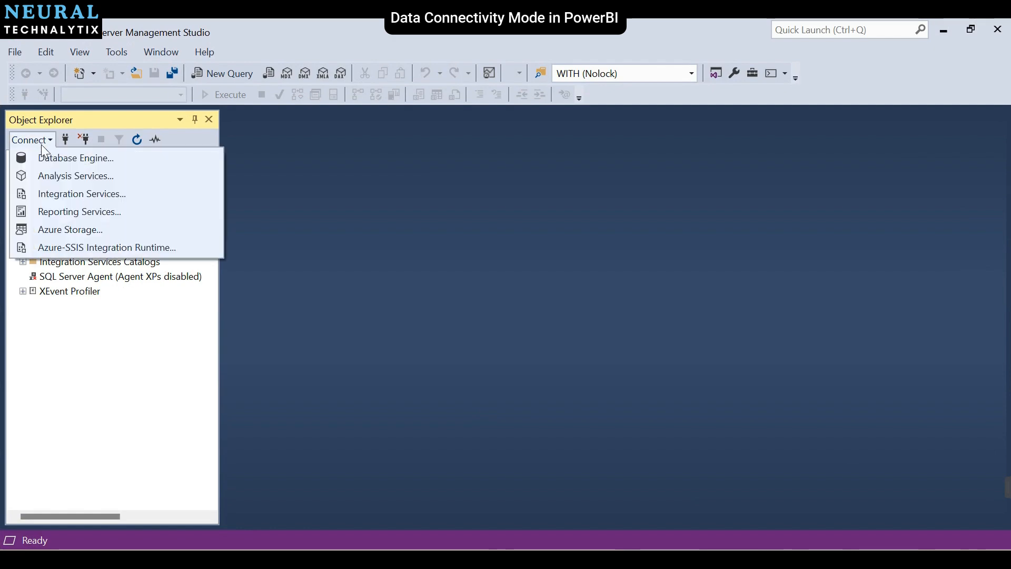
{"action": "left_click", "coordinate": [79, 159]}
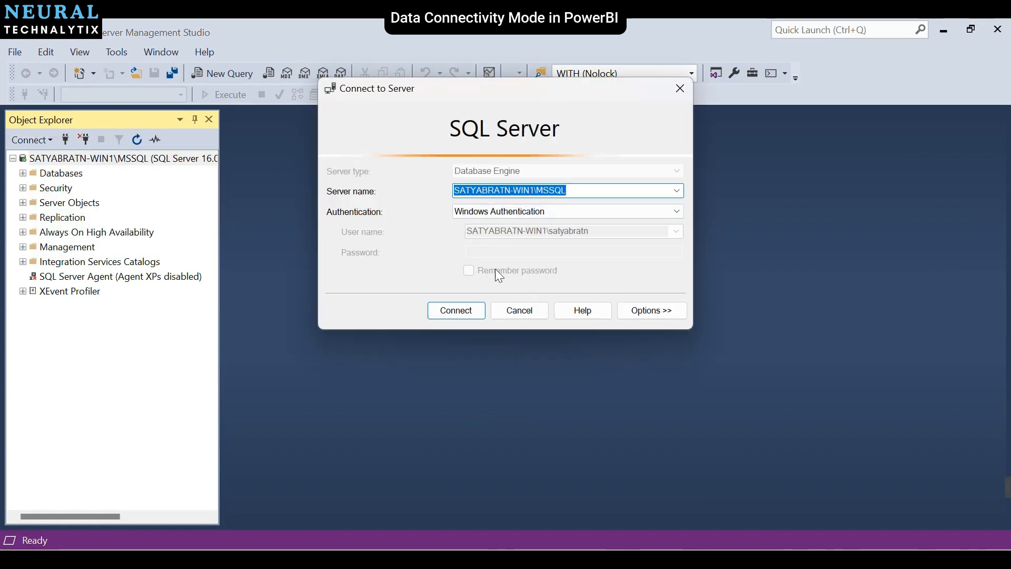
{"action": "left_click", "coordinate": [520, 311]}
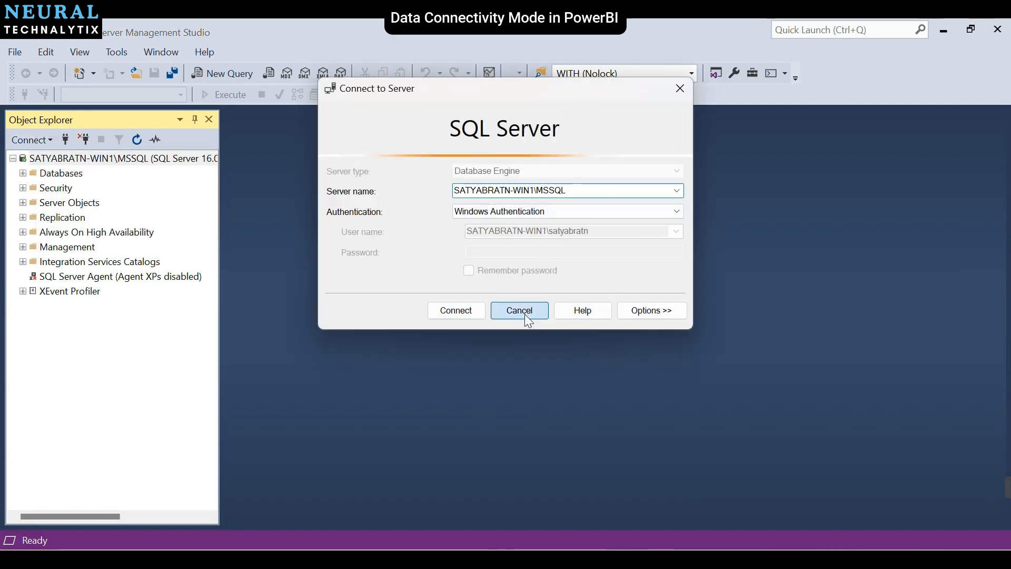
{"action": "left_click", "coordinate": [943, 30]}
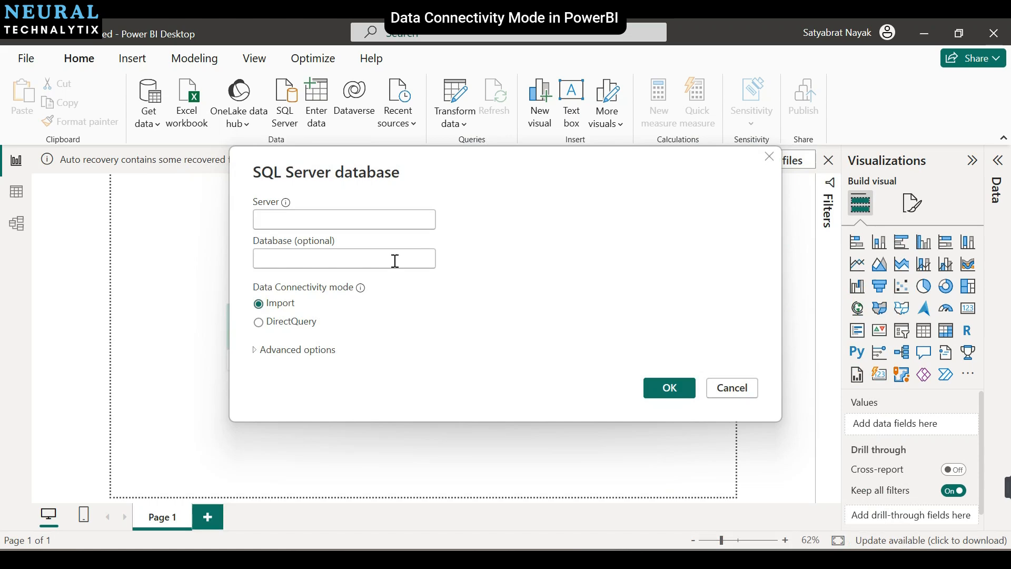
Connect to the local MSSQL server instance in Import mode, leaving the database unspecified.
{"action": "left_click", "coordinate": [351, 218]}
{"action": "type", "text": "SATYABRATN-WIN1\\MSSQL"}
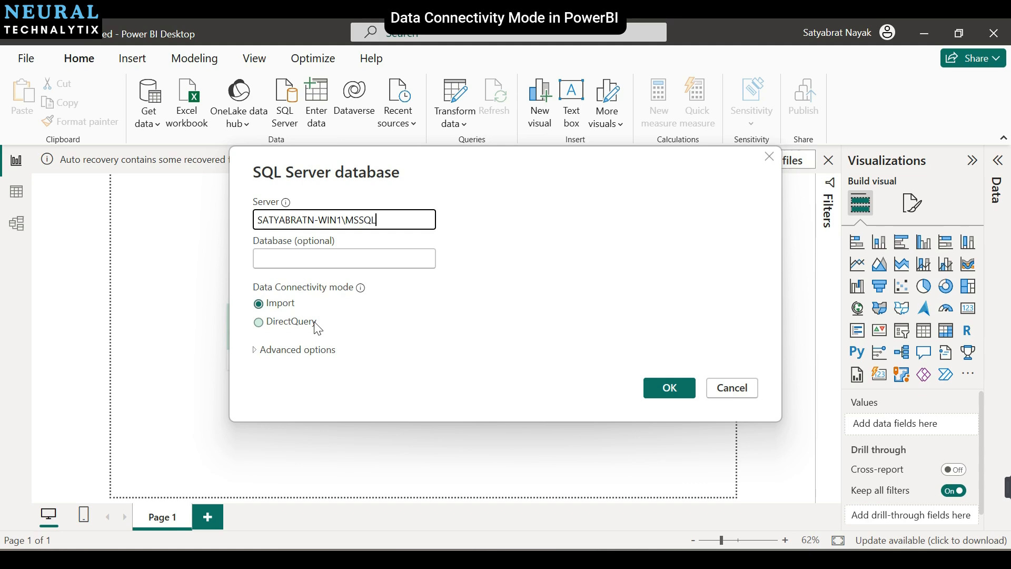
{"action": "left_click", "coordinate": [686, 387]}
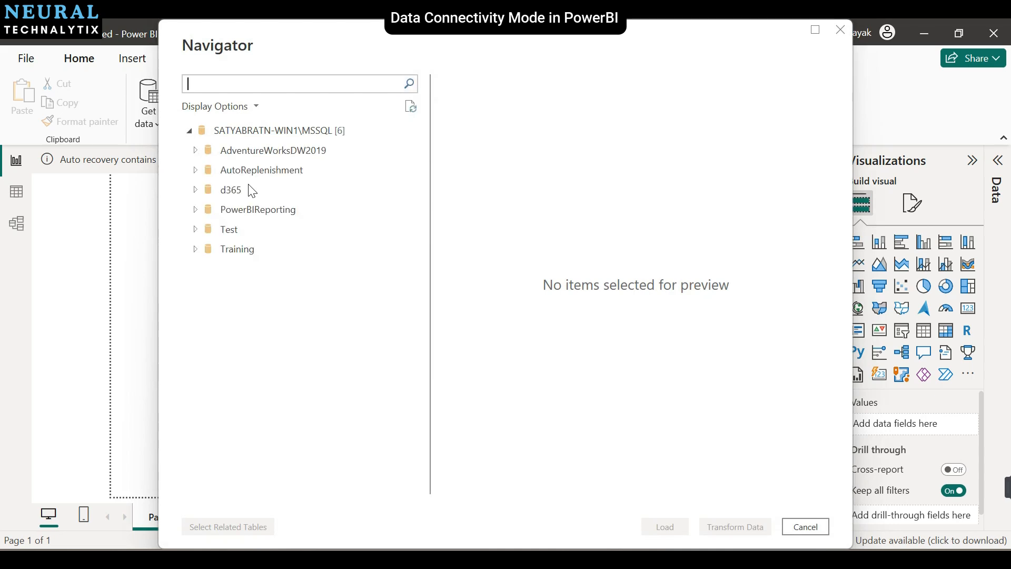
Load the DimDate and FactInternetSales tables from the AdventureWorksDW2019 database.
{"action": "left_click", "coordinate": [194, 153]}
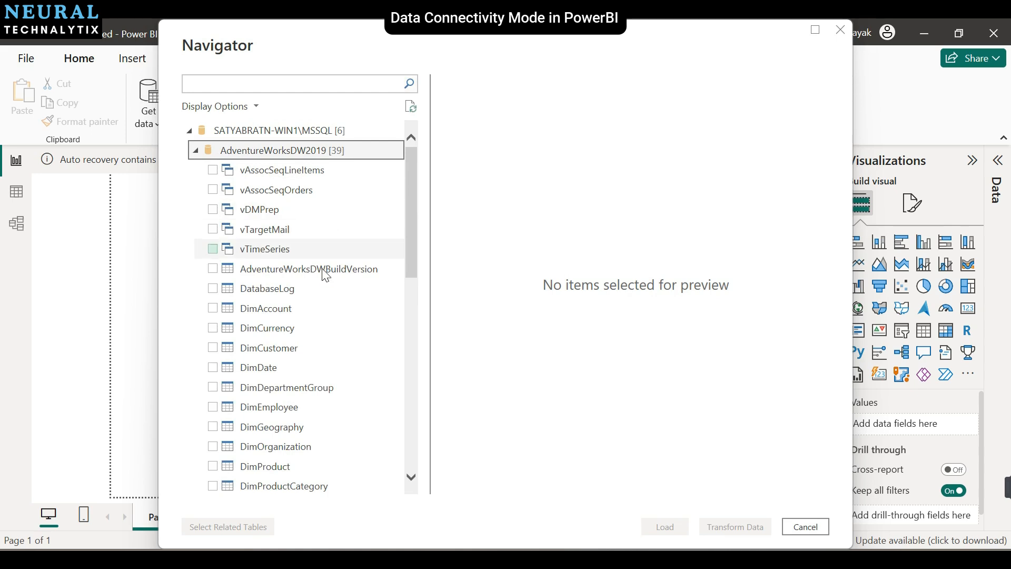
{"action": "scroll", "coordinate": [326, 275], "scroll_direction": "down", "scroll_amount": 1}
{"action": "left_click", "coordinate": [213, 311]}
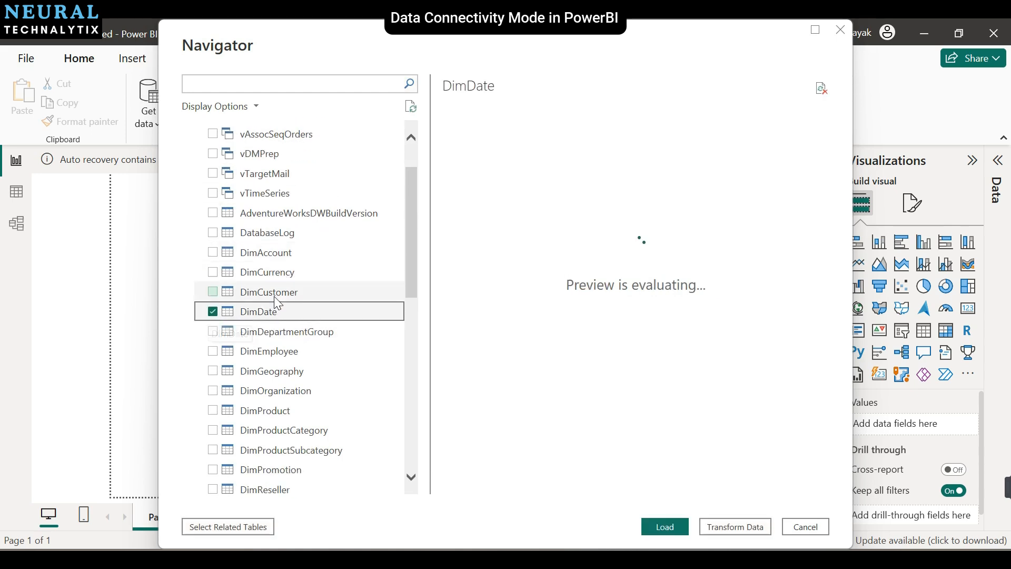
{"action": "scroll", "coordinate": [274, 298], "scroll_direction": "down", "scroll_amount": 4}
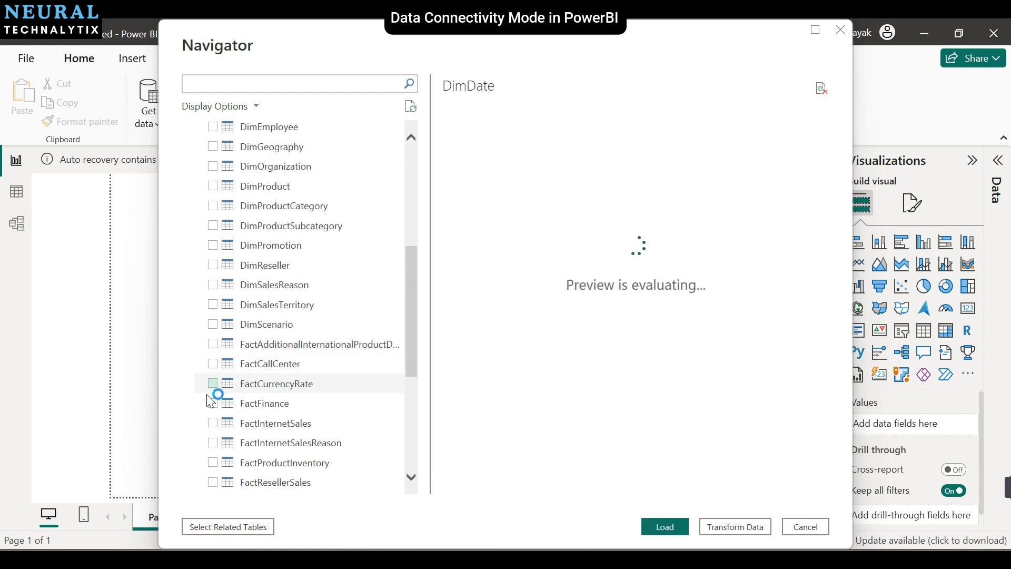
{"action": "left_click", "coordinate": [213, 423]}
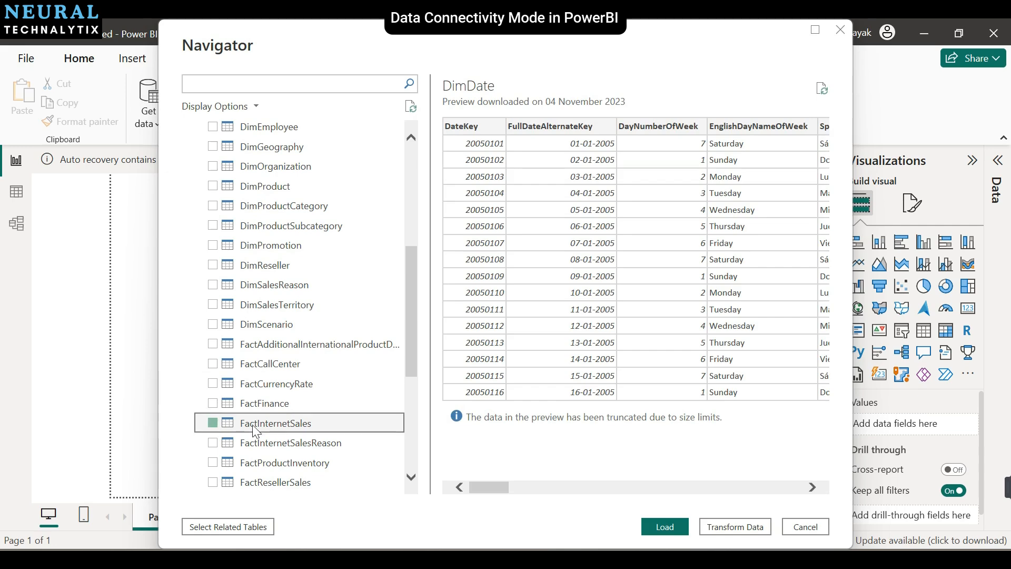
{"action": "left_click", "coordinate": [664, 526]}
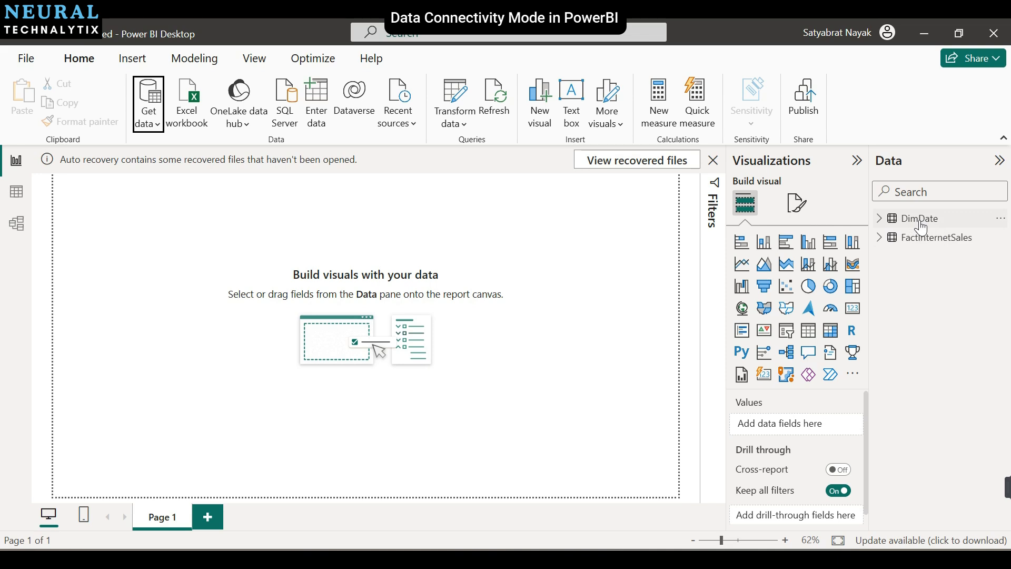
Check the storage mode of the DimDate and FactInternetSales tables in the model's advanced table properties.
{"action": "mouse_move", "coordinate": [922, 228]}
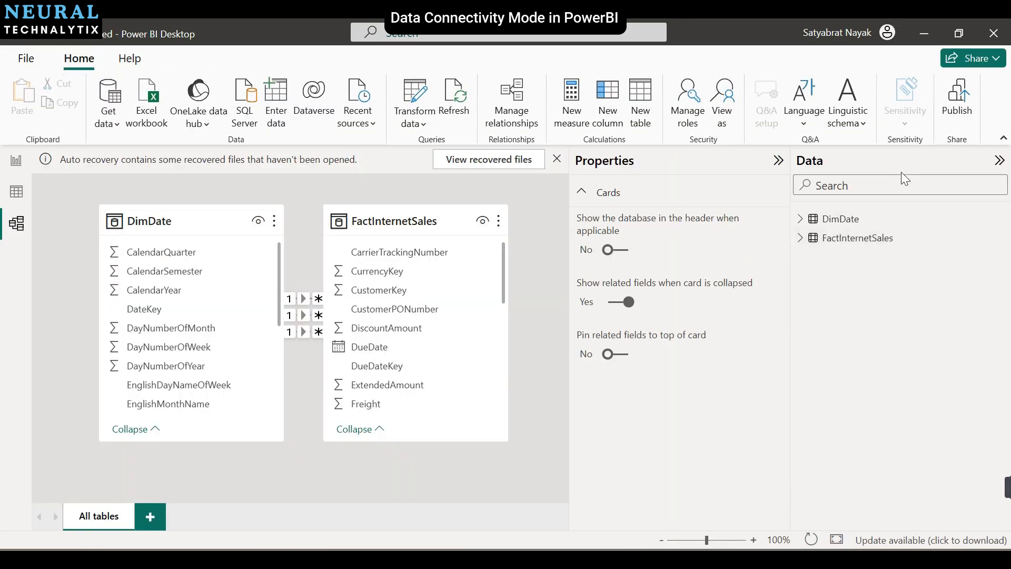
{"action": "left_click", "coordinate": [845, 226]}
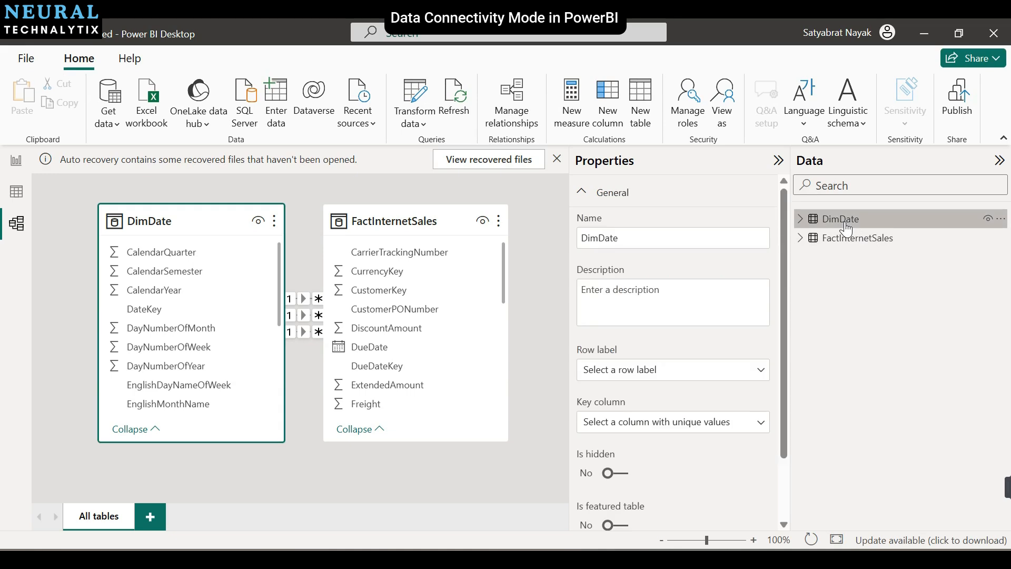
{"action": "scroll", "coordinate": [717, 359], "scroll_direction": "down", "scroll_amount": 2}
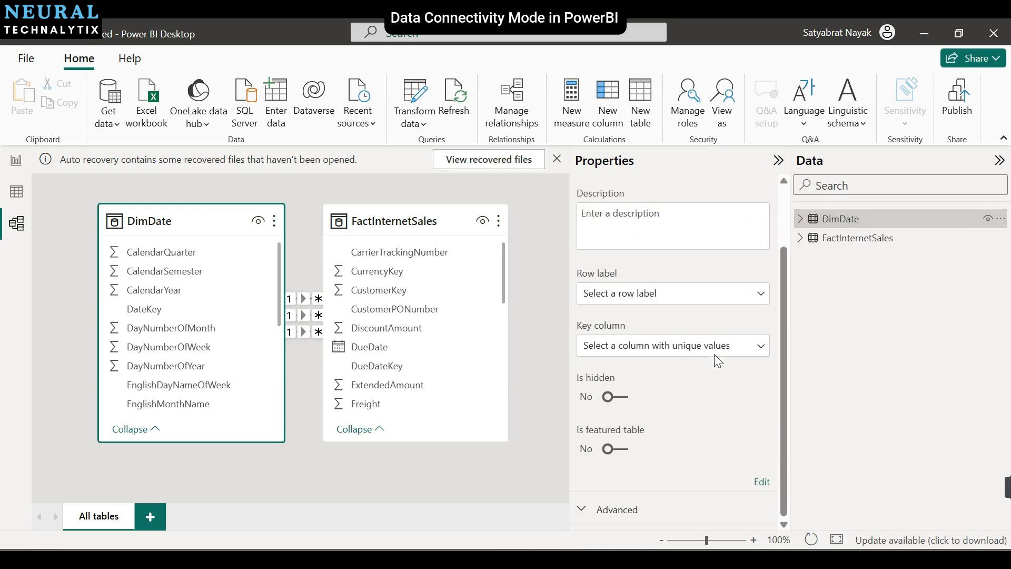
{"action": "left_click", "coordinate": [598, 509]}
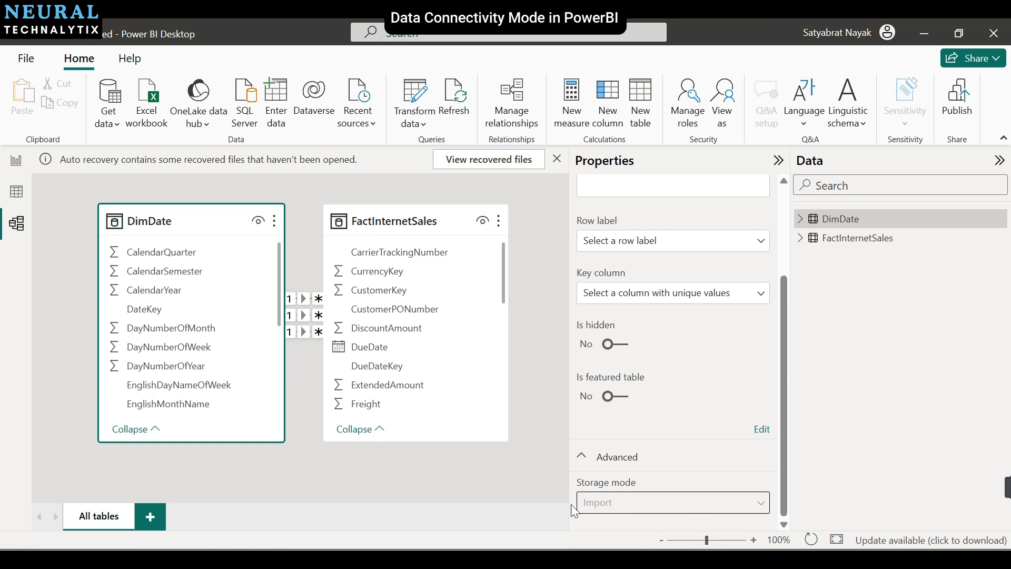
{"action": "left_click", "coordinate": [869, 245]}
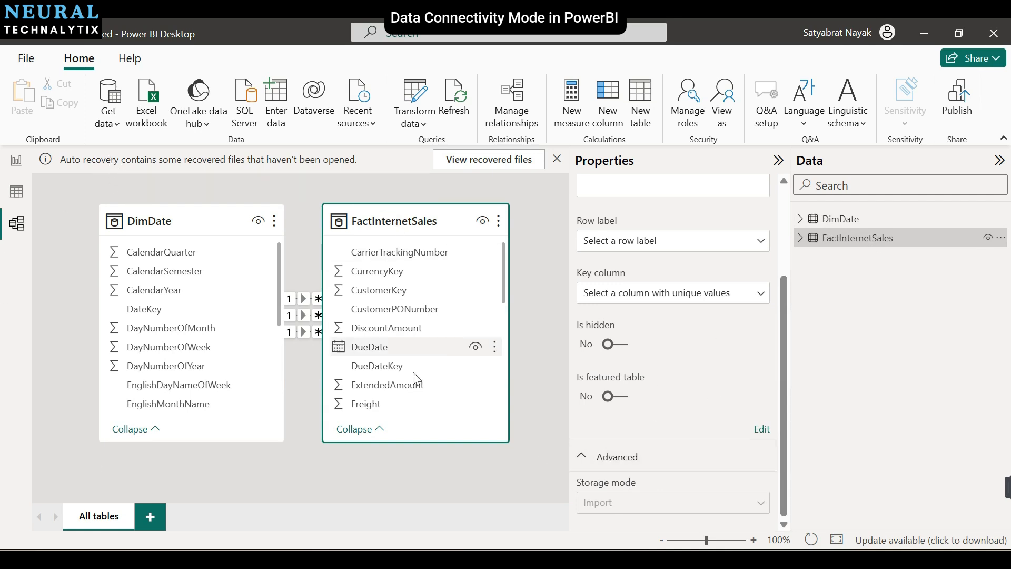
Create a new blank report.
{"action": "left_click", "coordinate": [26, 59]}
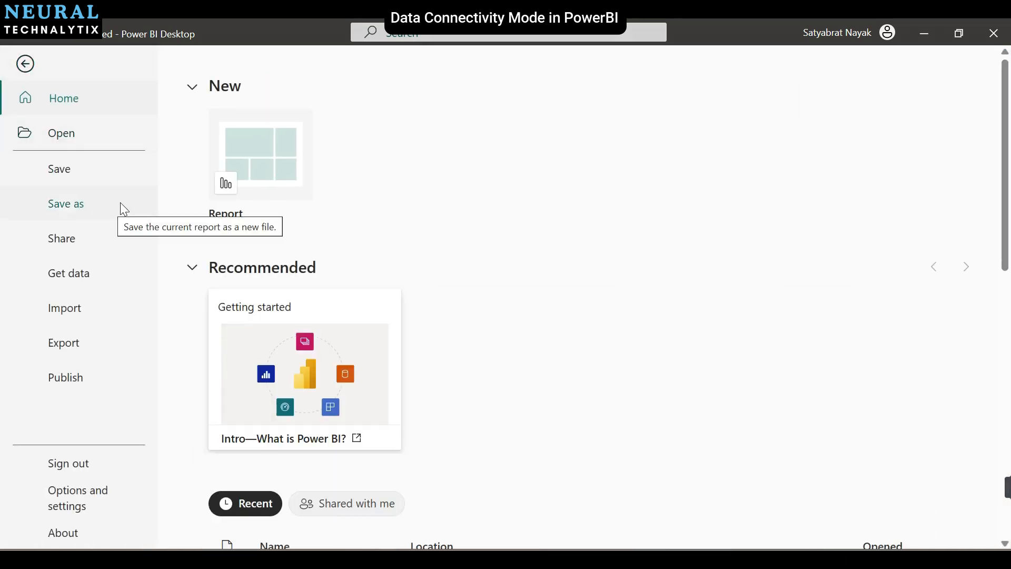
{"action": "left_click", "coordinate": [258, 158]}
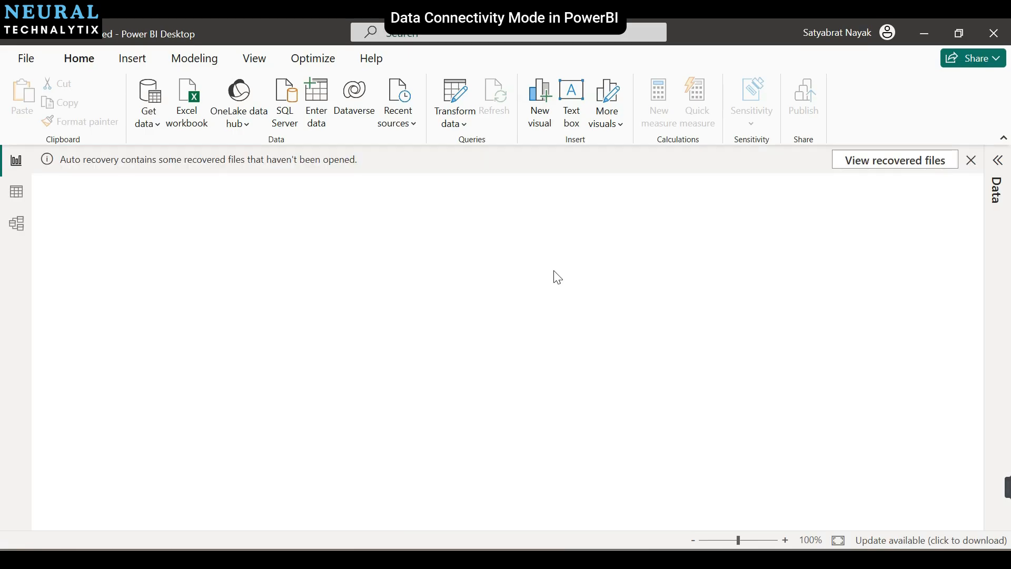
{"action": "left_click", "coordinate": [156, 131]}
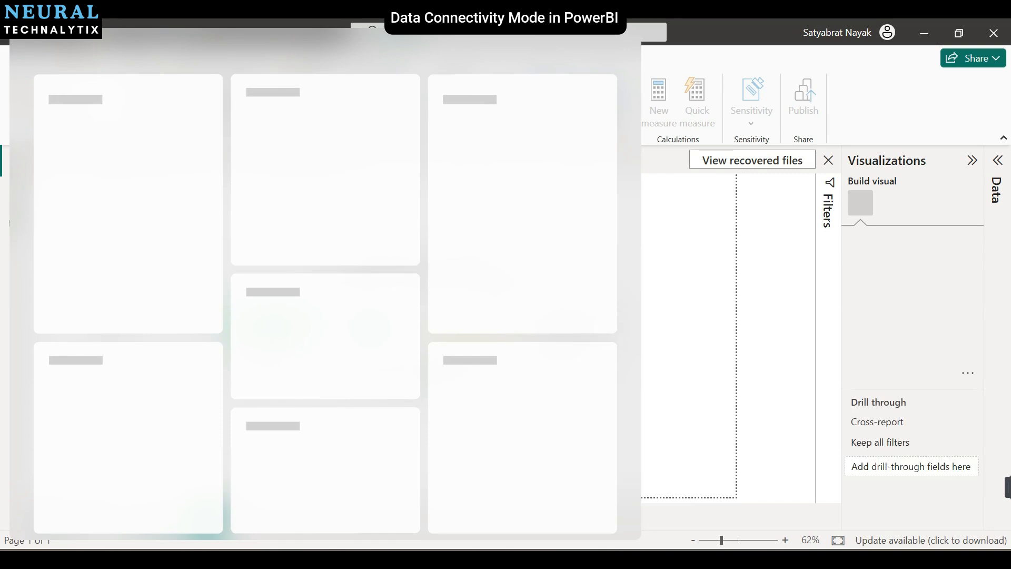
Close the report containing the imported tables and choose to remove the auto-recovered files.
{"action": "left_click", "coordinate": [720, 507]}
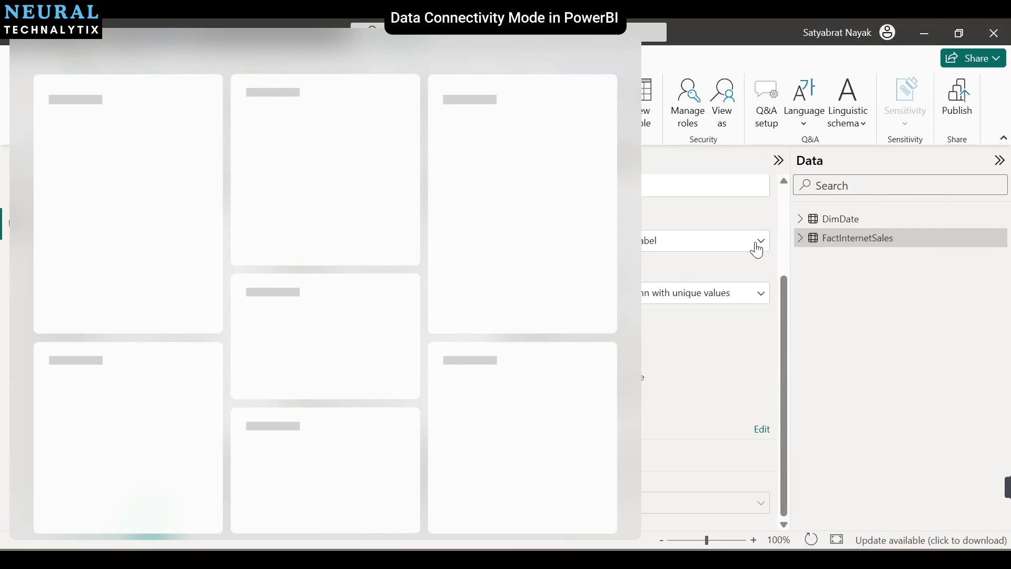
{"action": "key", "text": "Escape"}
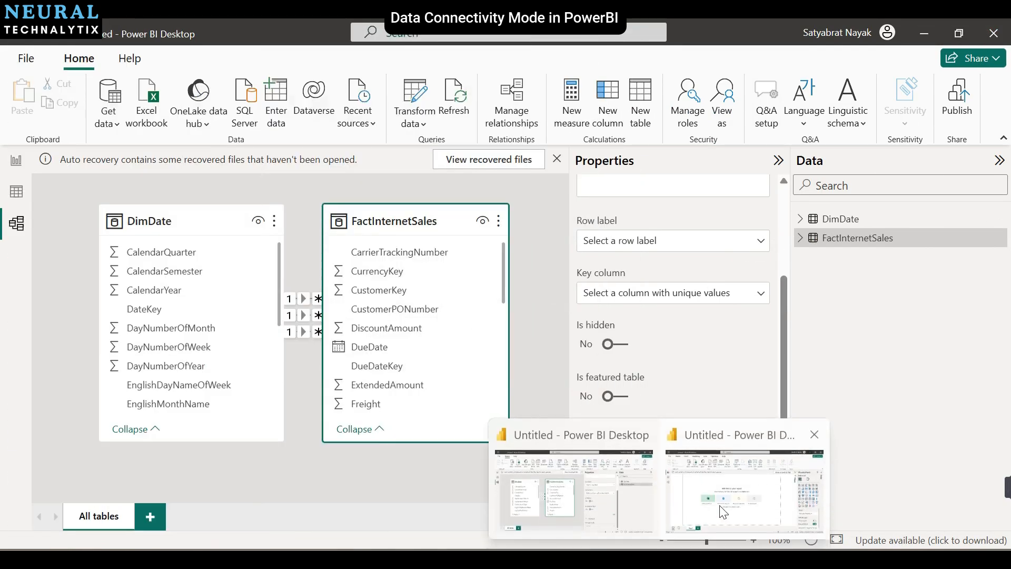
{"action": "left_click", "coordinate": [741, 485]}
{"action": "key", "text": "alt+F4"}
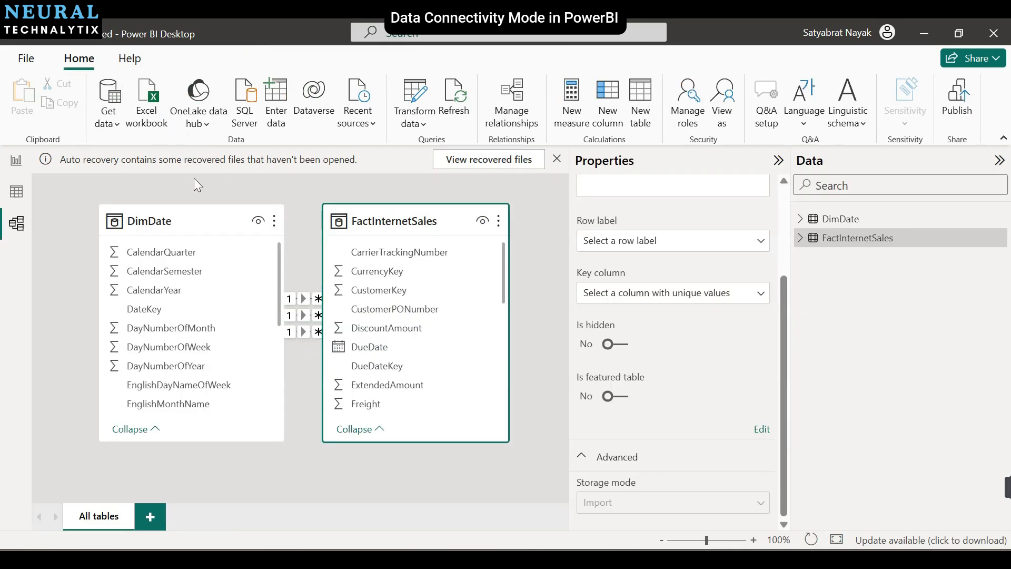
{"action": "key", "text": "alt+F4"}
{"action": "left_click", "coordinate": [567, 316]}
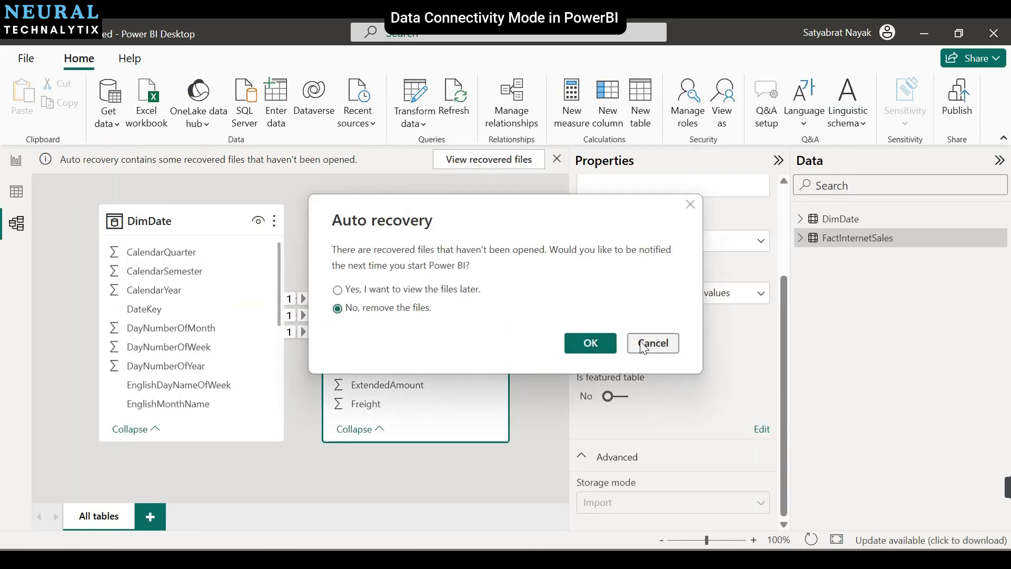
{"action": "left_click", "coordinate": [587, 339]}
Connect the new report to the local MSSQL server instance in DirectQuery mode, leaving the advanced options at their defaults.
{"action": "left_click", "coordinate": [162, 131]}
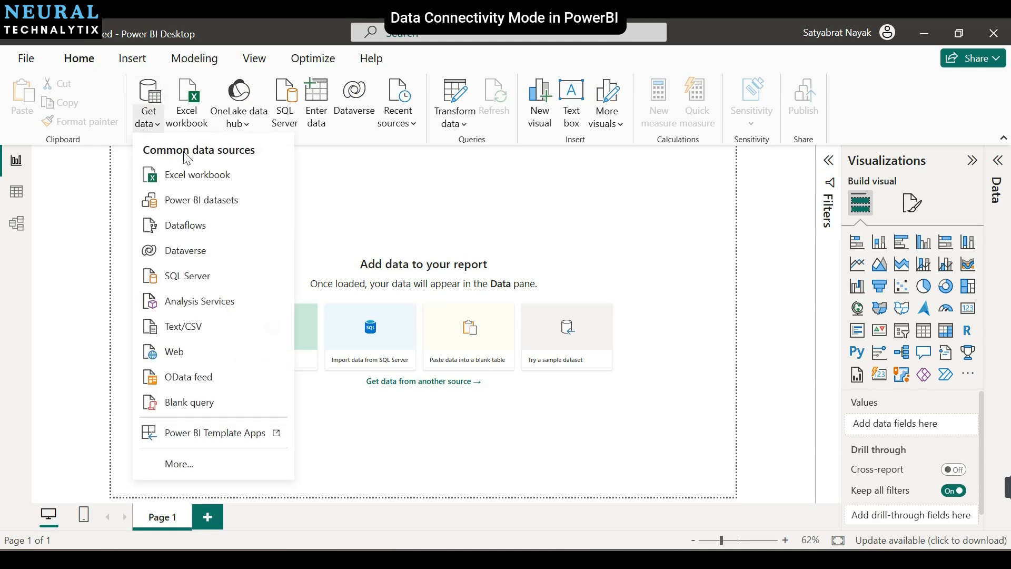
{"action": "left_click", "coordinate": [196, 288]}
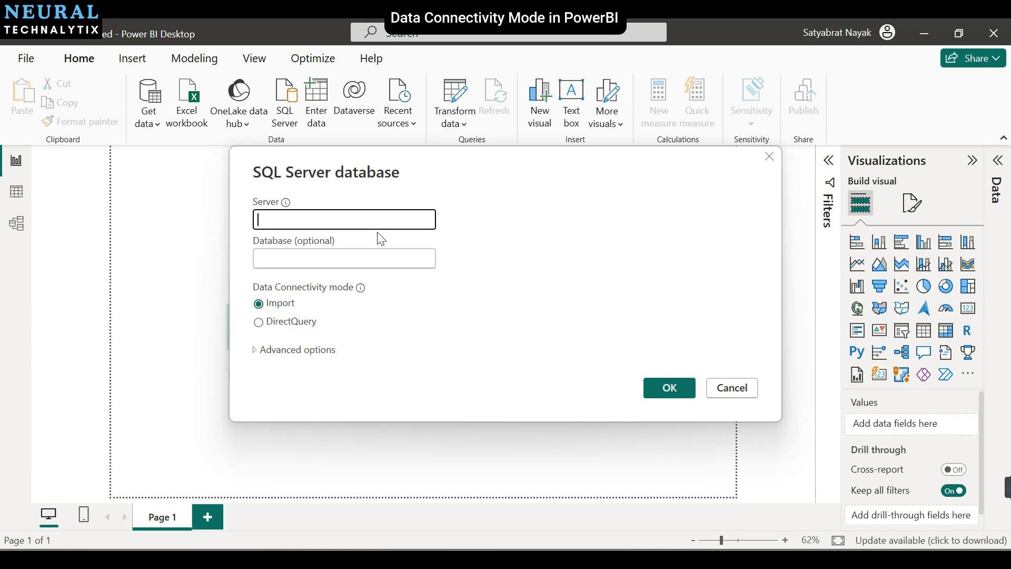
{"action": "type", "text": "SATYABRATN-WIN1\\MSSQL"}
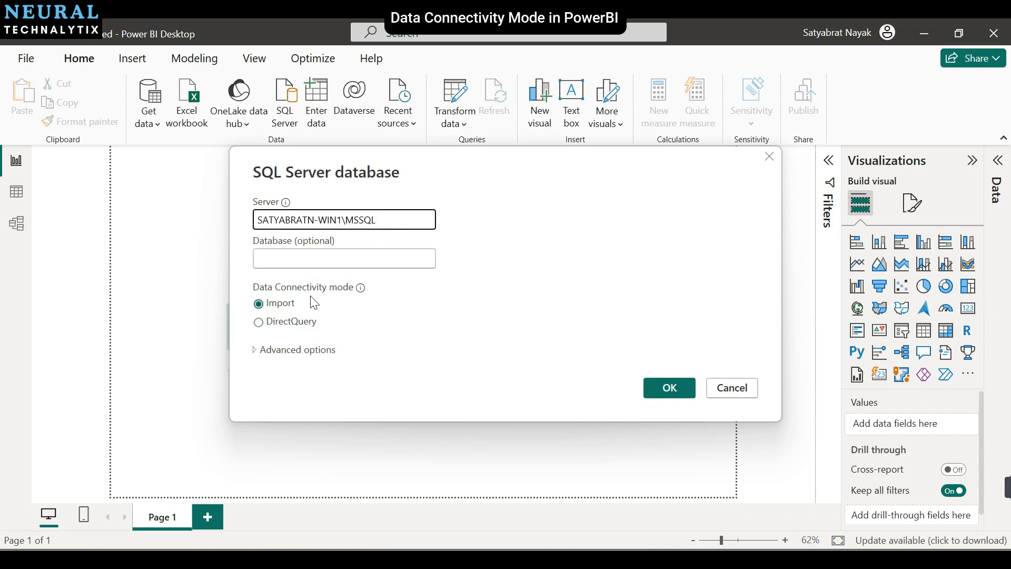
{"action": "left_click", "coordinate": [301, 323]}
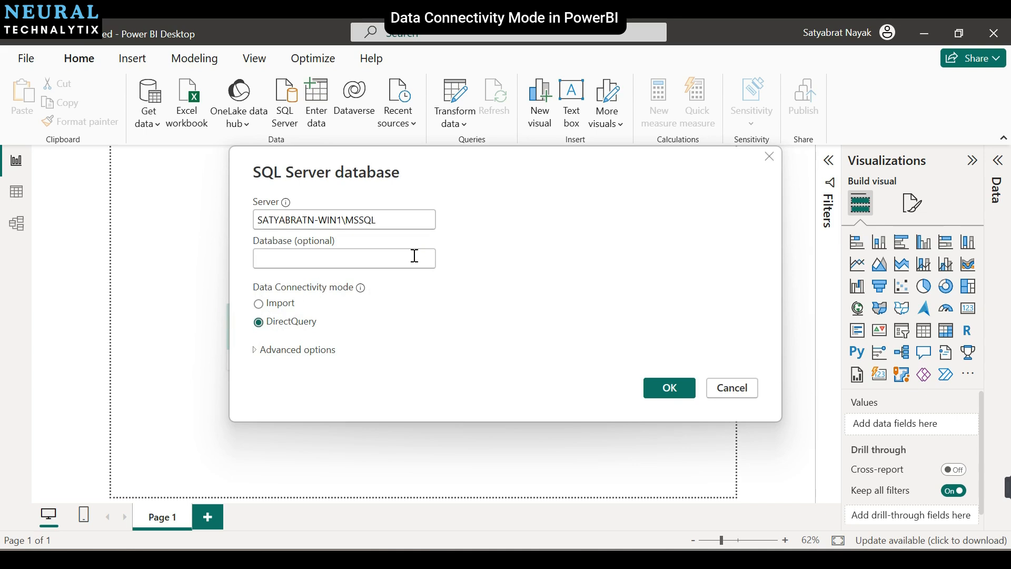
{"action": "left_click", "coordinate": [256, 352]}
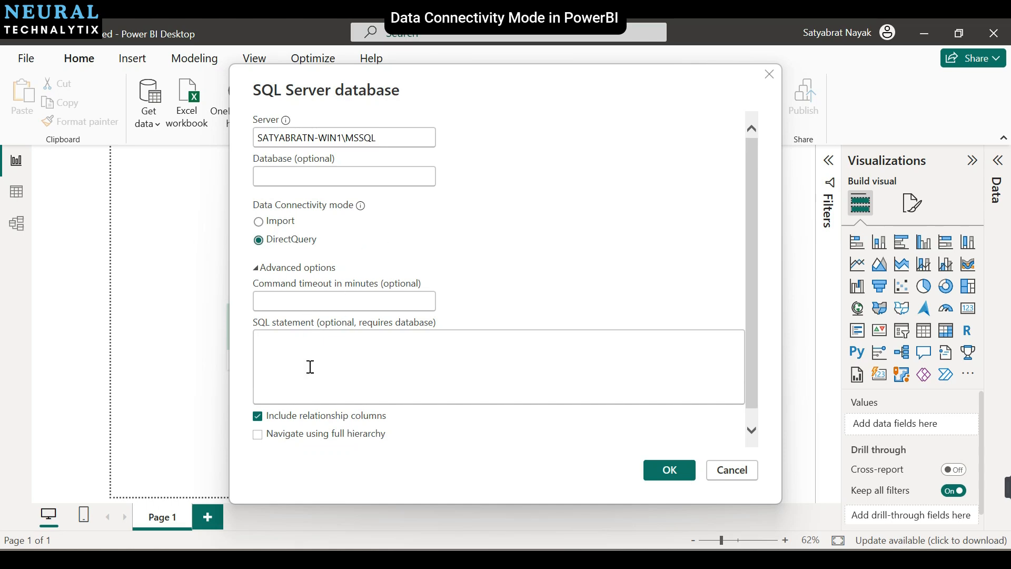
{"action": "left_click", "coordinate": [675, 480]}
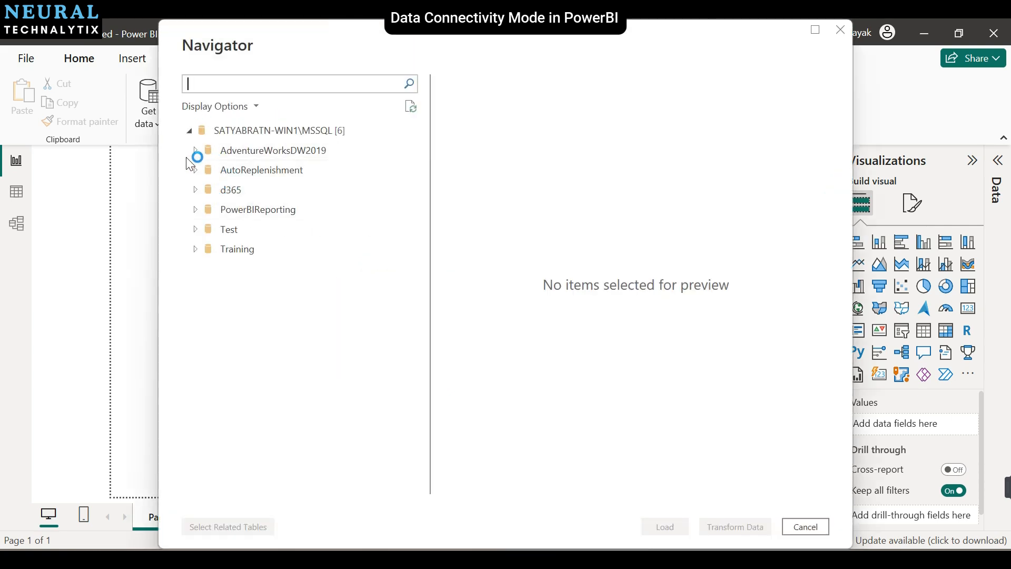
Load the DimDate and FactInternetSales tables from the AdventureWorksDW2019 database.
{"action": "left_click", "coordinate": [198, 154]}
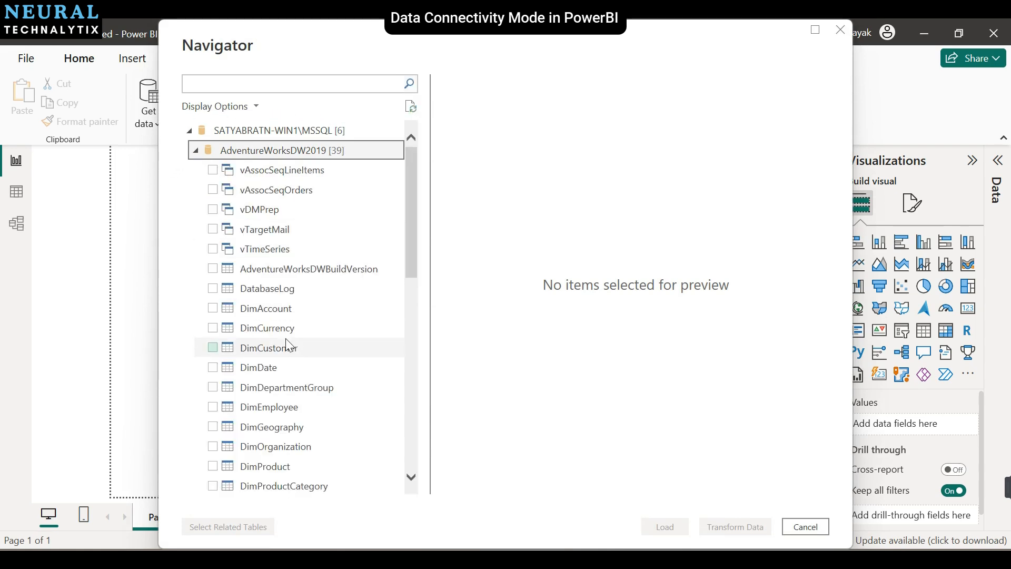
{"action": "scroll", "coordinate": [287, 303], "scroll_direction": "down", "scroll_amount": 2}
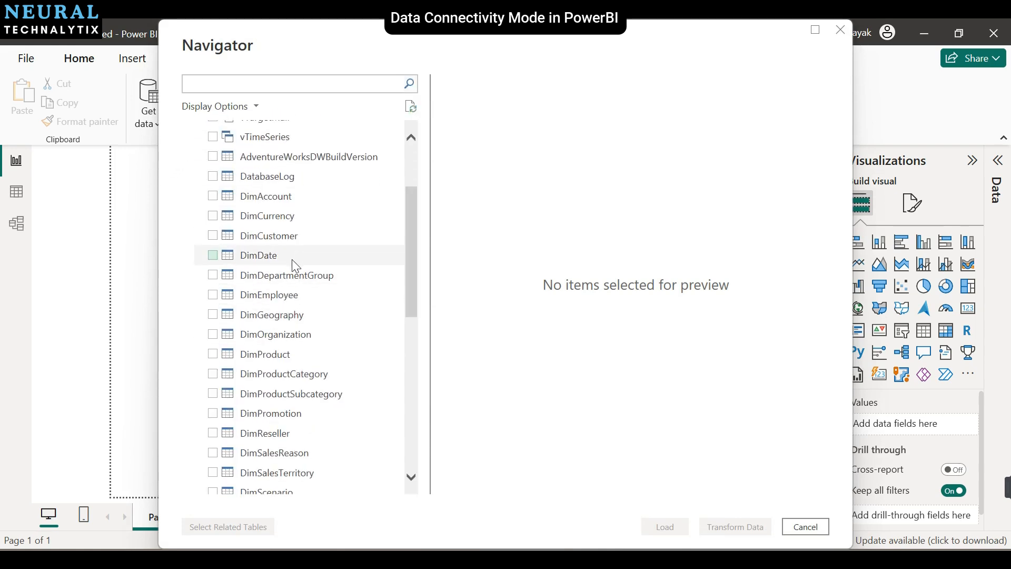
{"action": "left_click", "coordinate": [213, 256]}
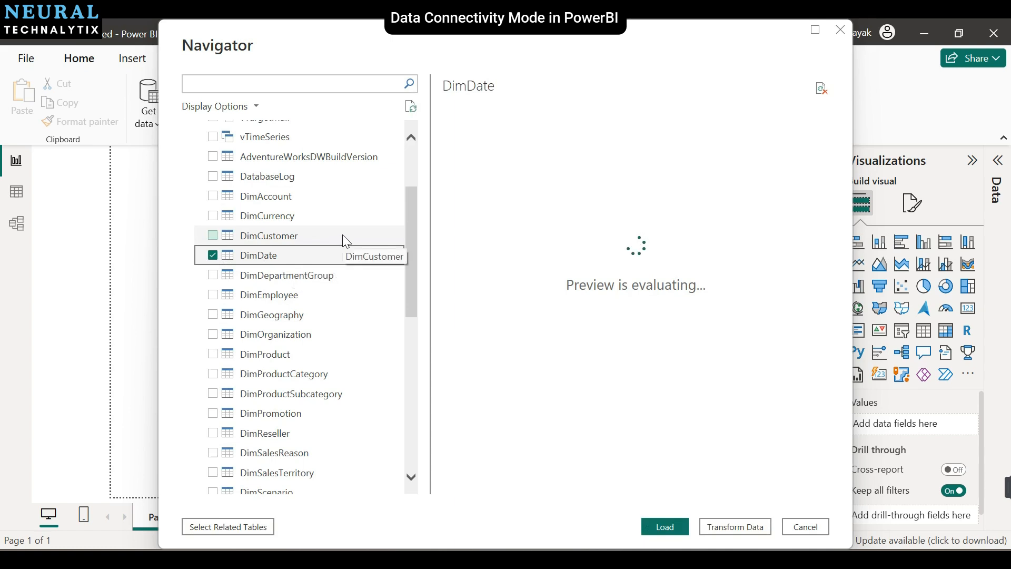
{"action": "scroll", "coordinate": [342, 235], "scroll_direction": "down", "scroll_amount": 3}
{"action": "scroll", "coordinate": [342, 272], "scroll_direction": "down", "scroll_amount": 2}
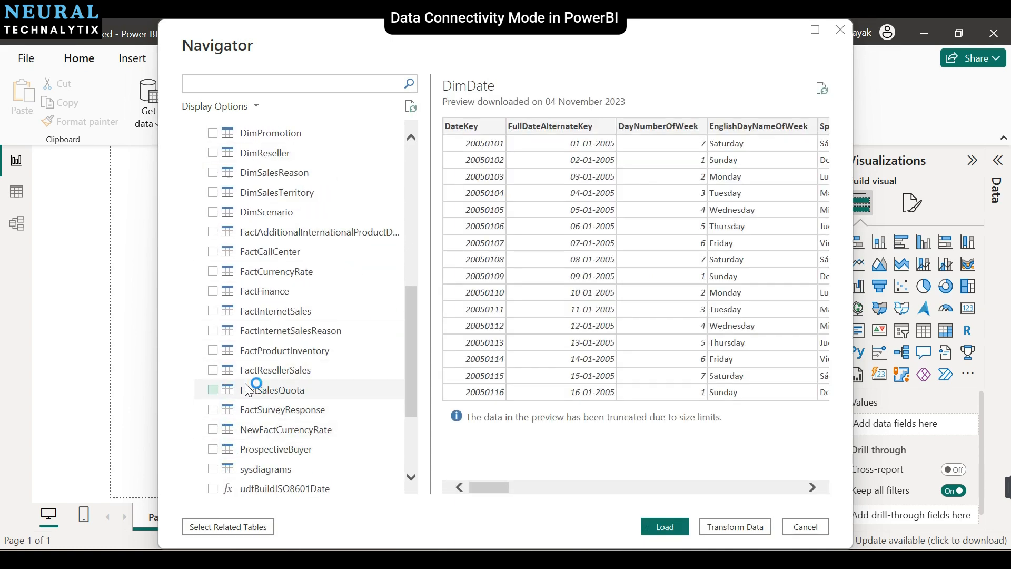
{"action": "left_click", "coordinate": [213, 311]}
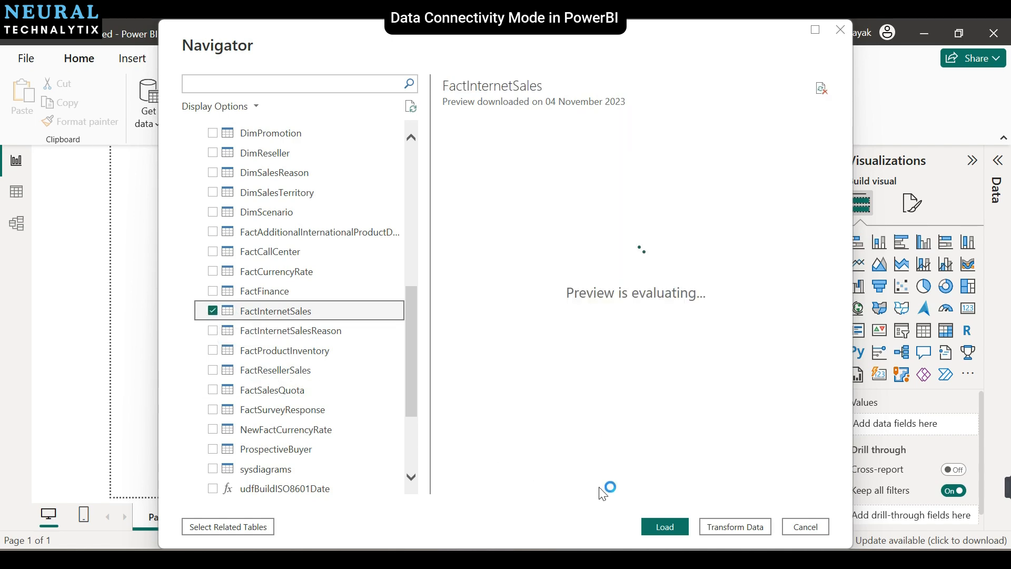
{"action": "left_click", "coordinate": [659, 527]}
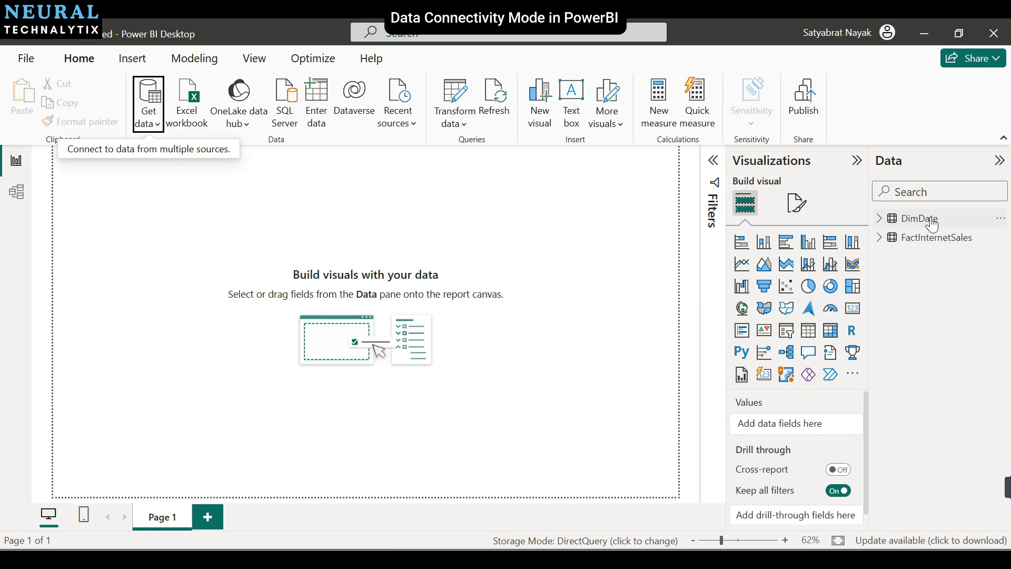
Check the storage mode of the loaded DimDate and FactInternetSales tables.
{"action": "mouse_move", "coordinate": [913, 228]}
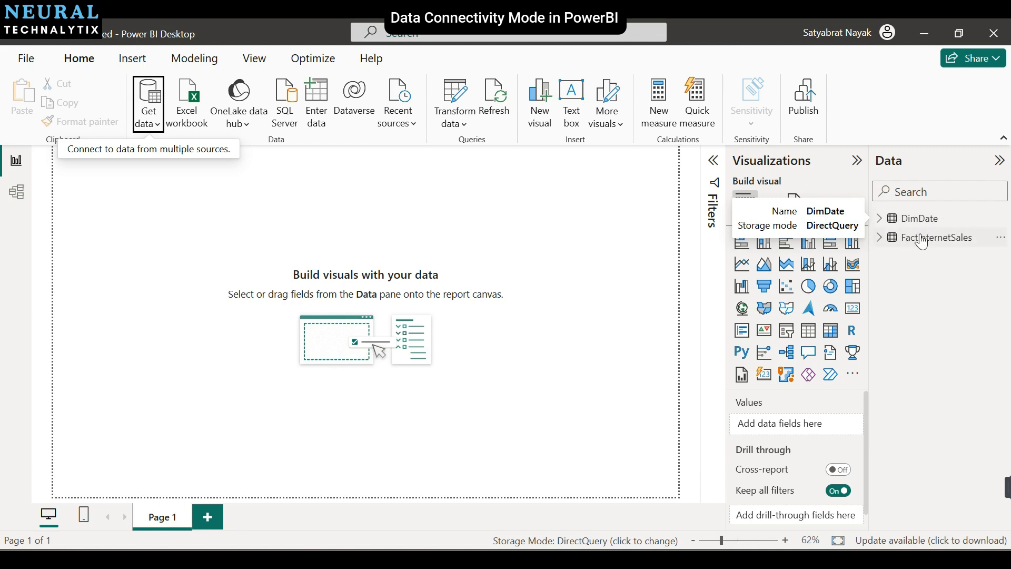
{"action": "mouse_move", "coordinate": [941, 239]}
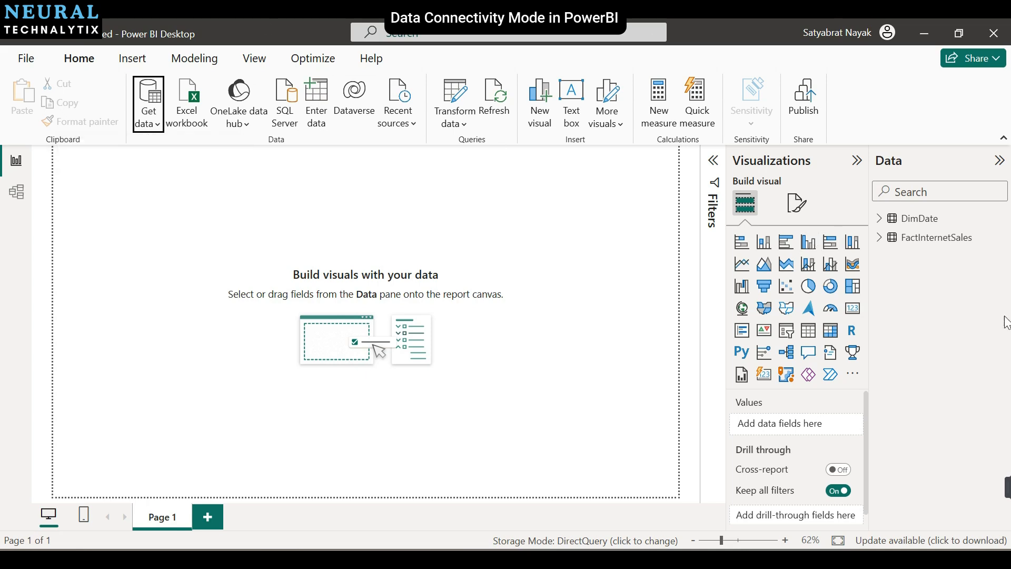
Create a new blank report for the live connection example.
{"action": "left_click", "coordinate": [33, 62]}
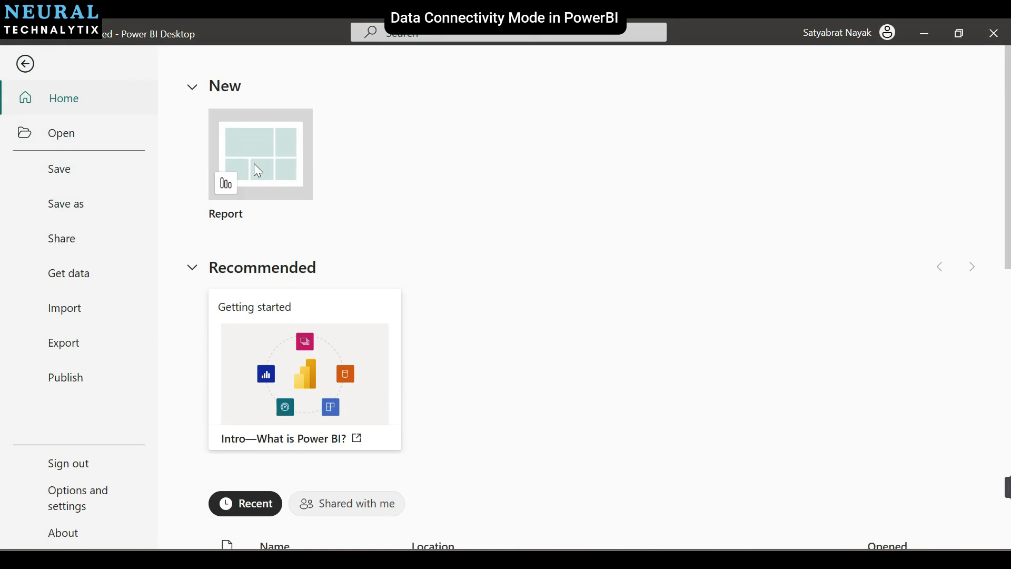
{"action": "left_click", "coordinate": [255, 167]}
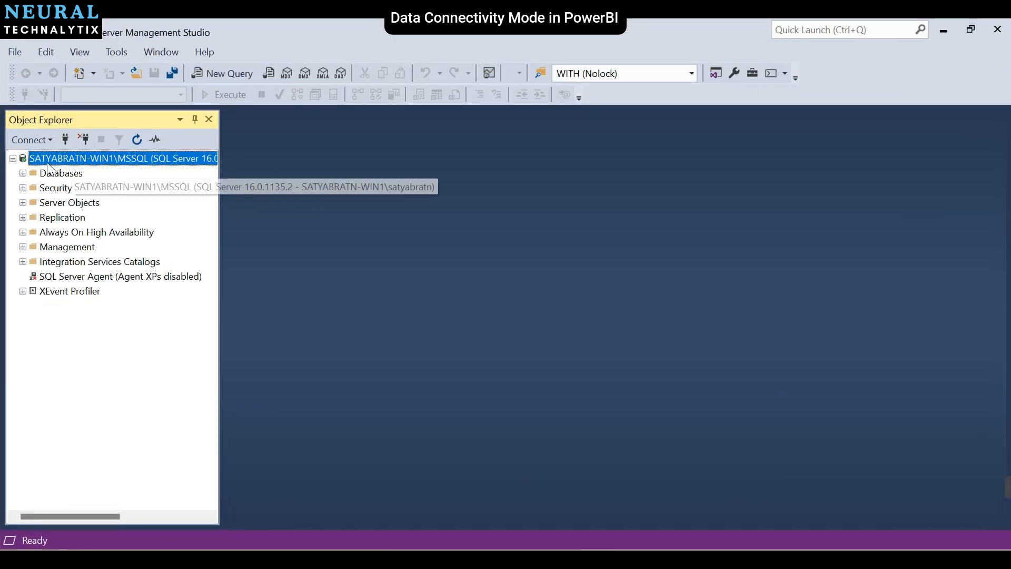
{"action": "left_click", "coordinate": [31, 139]}
{"action": "left_click", "coordinate": [70, 159]}
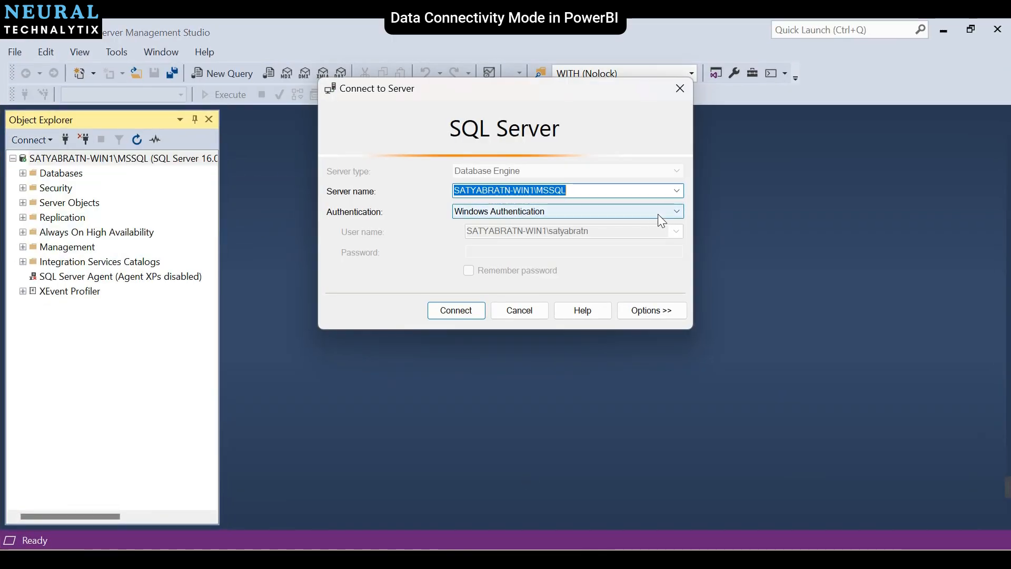
{"action": "left_click", "coordinate": [677, 192]}
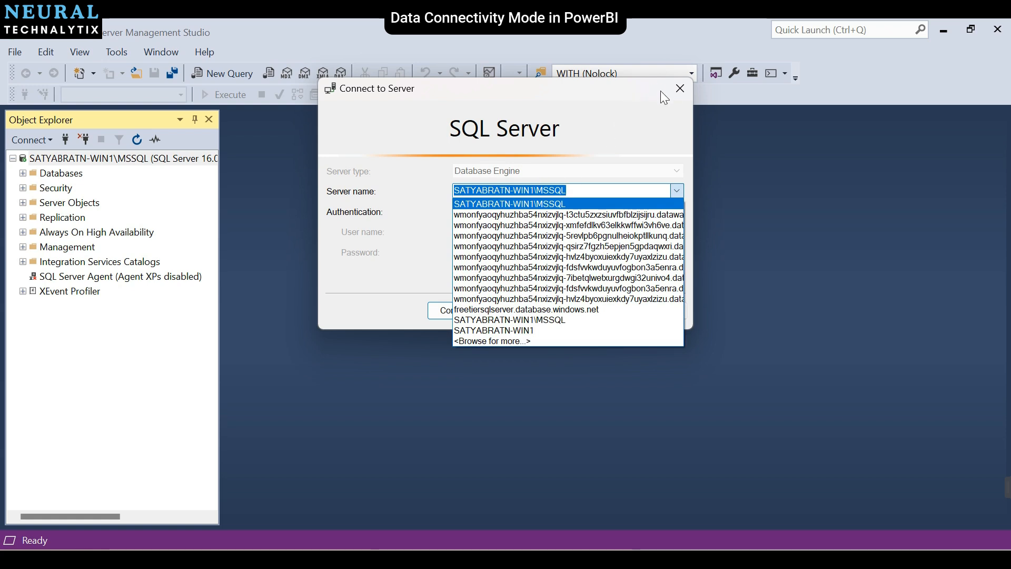
{"action": "left_click", "coordinate": [678, 91]}
{"action": "left_click", "coordinate": [520, 310]}
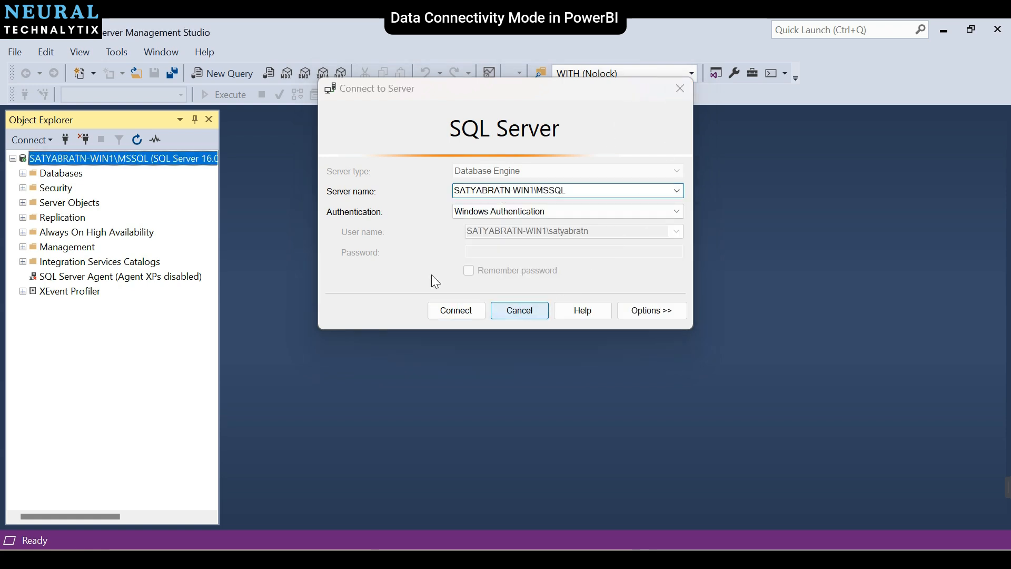
In SQL Server Management Studio, connect to the local MSSQL Analysis Services instance and expand its databases to find SalesCube.
{"action": "left_click", "coordinate": [32, 141]}
{"action": "left_click", "coordinate": [74, 176]}
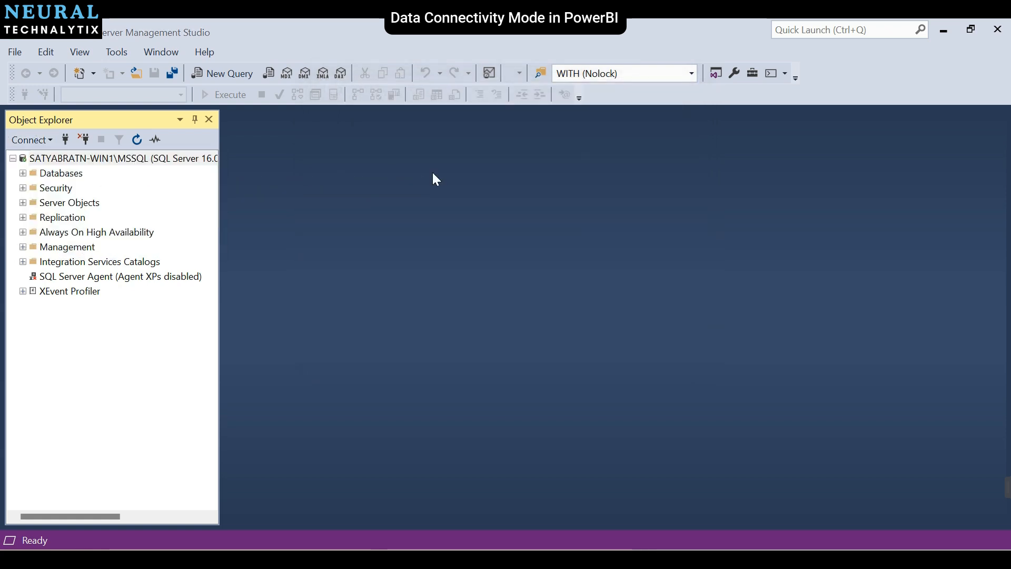
{"action": "left_click", "coordinate": [467, 318]}
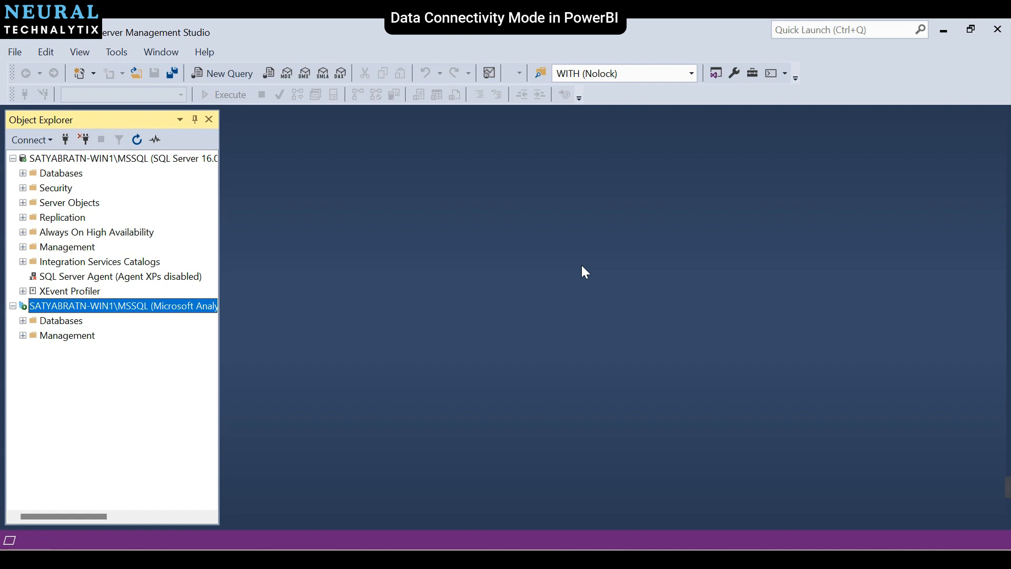
{"action": "left_click", "coordinate": [23, 321]}
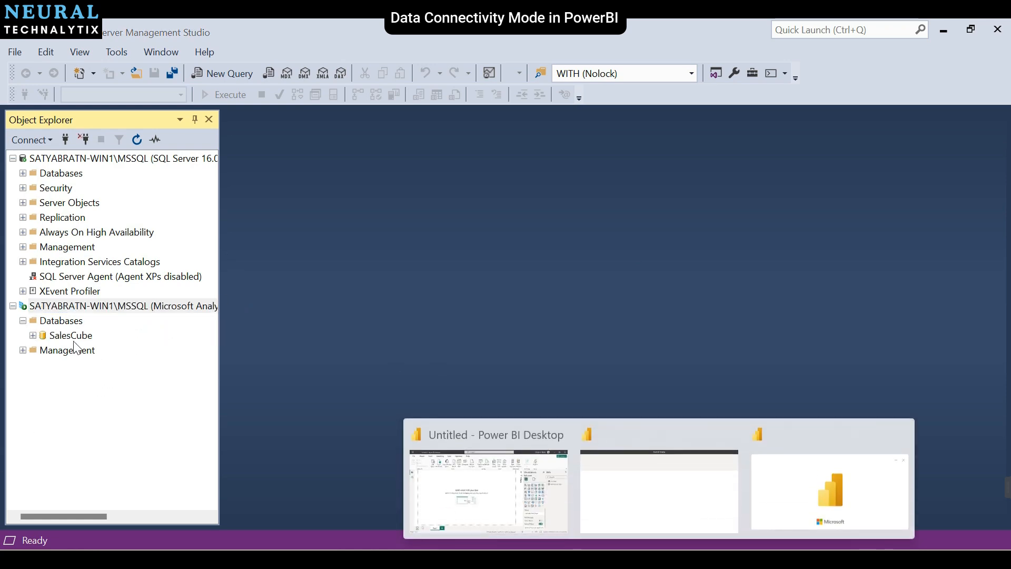
{"action": "left_click", "coordinate": [71, 337]}
Switch back to Power BI Desktop and close the DirectQuery report without saving its changes.
{"action": "left_click", "coordinate": [659, 559]}
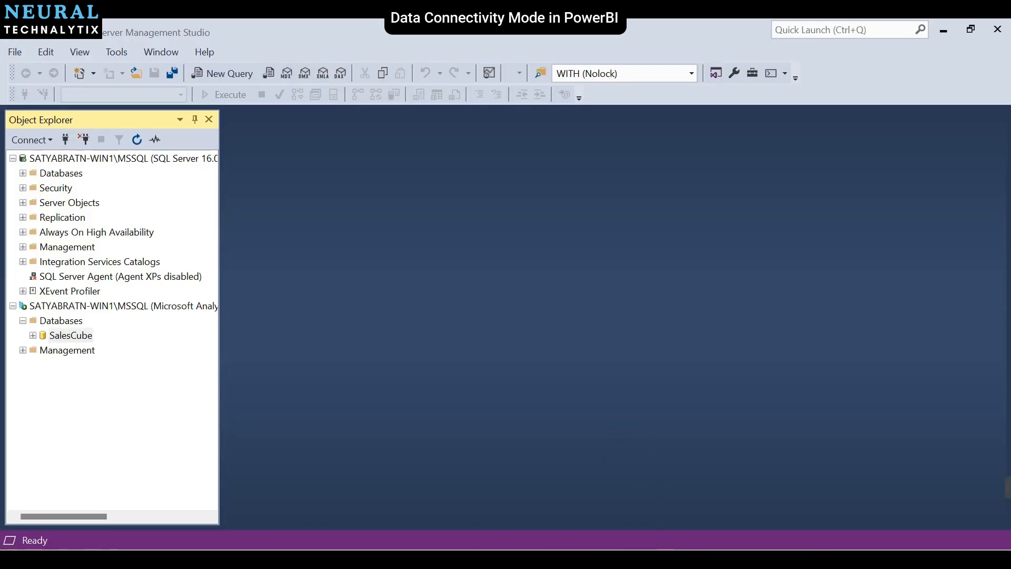
{"action": "mouse_move", "coordinate": [660, 559]}
{"action": "left_click", "coordinate": [501, 502]}
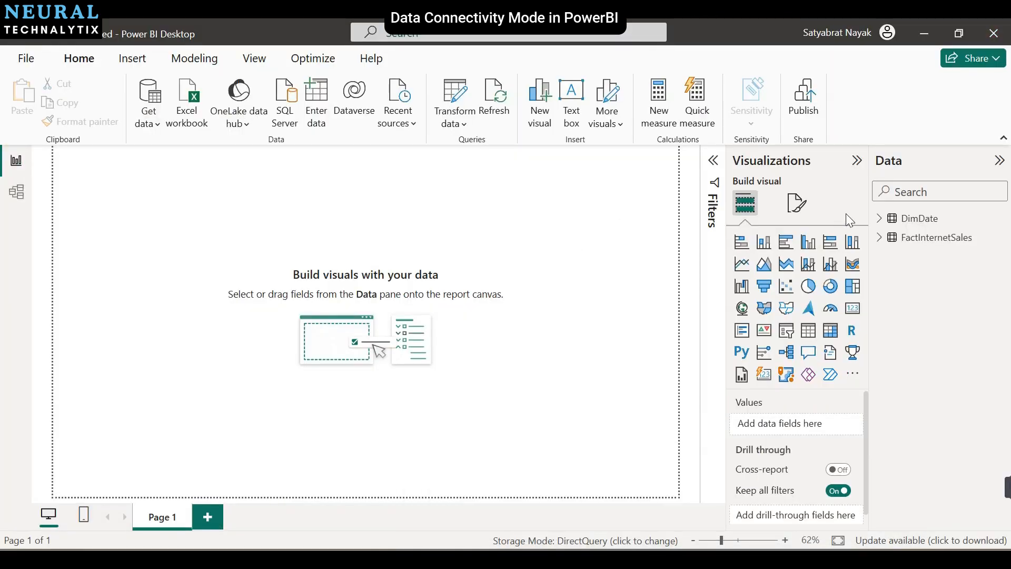
{"action": "left_click", "coordinate": [993, 33]}
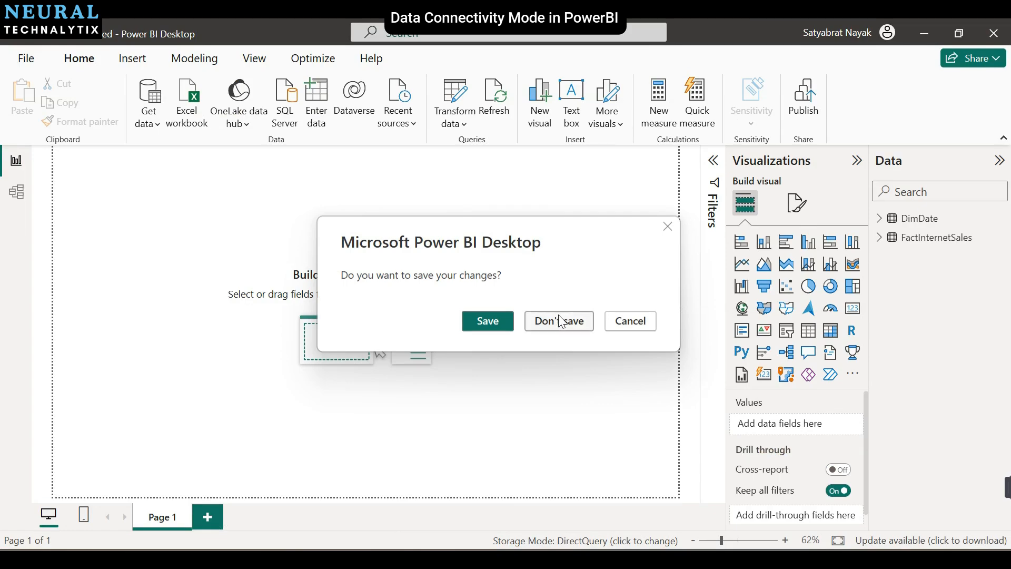
{"action": "left_click", "coordinate": [562, 321]}
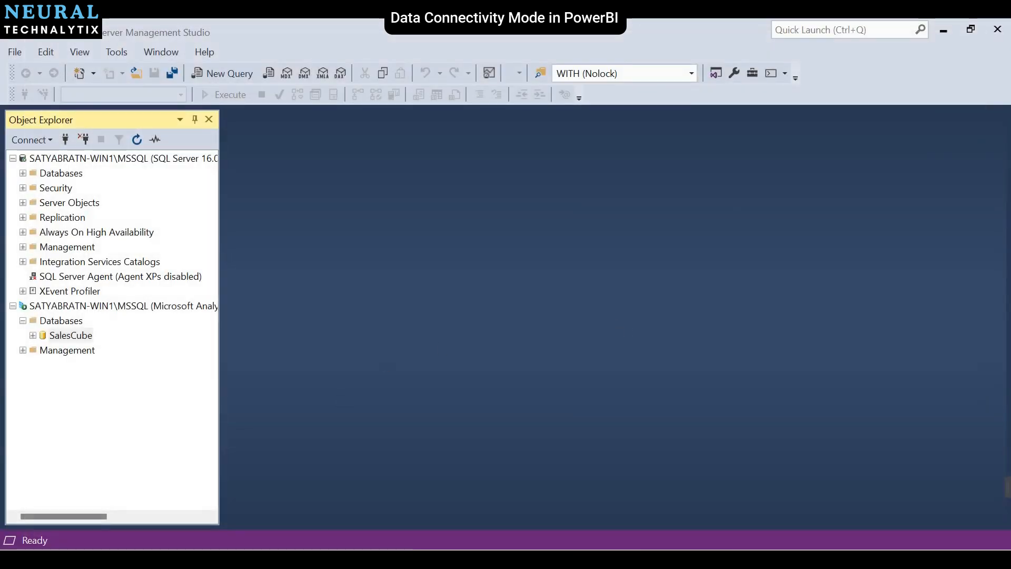
Switch to the new blank Power BI Desktop report and dismiss the update notification.
{"action": "mouse_move", "coordinate": [659, 559]}
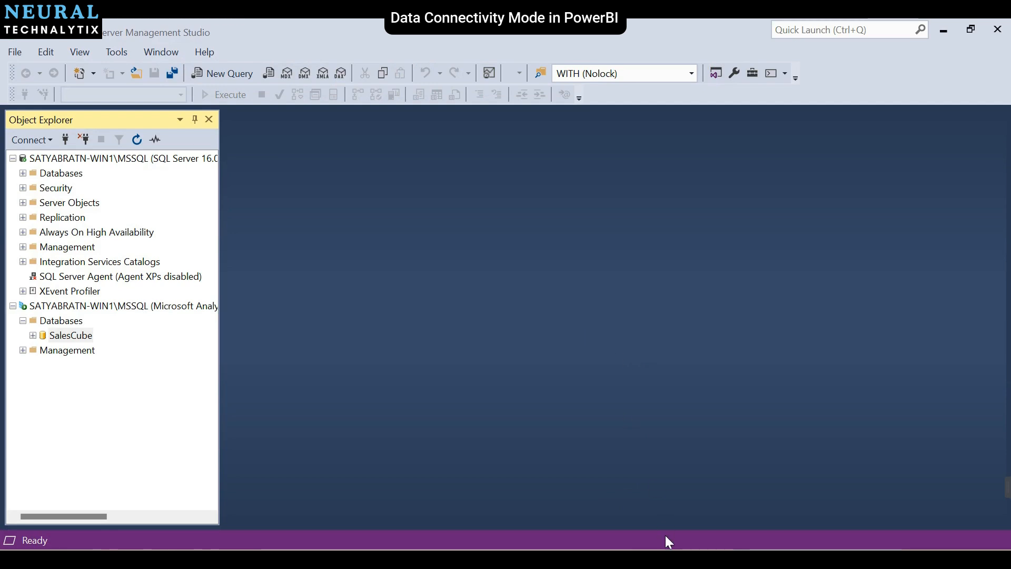
{"action": "left_click", "coordinate": [664, 559]}
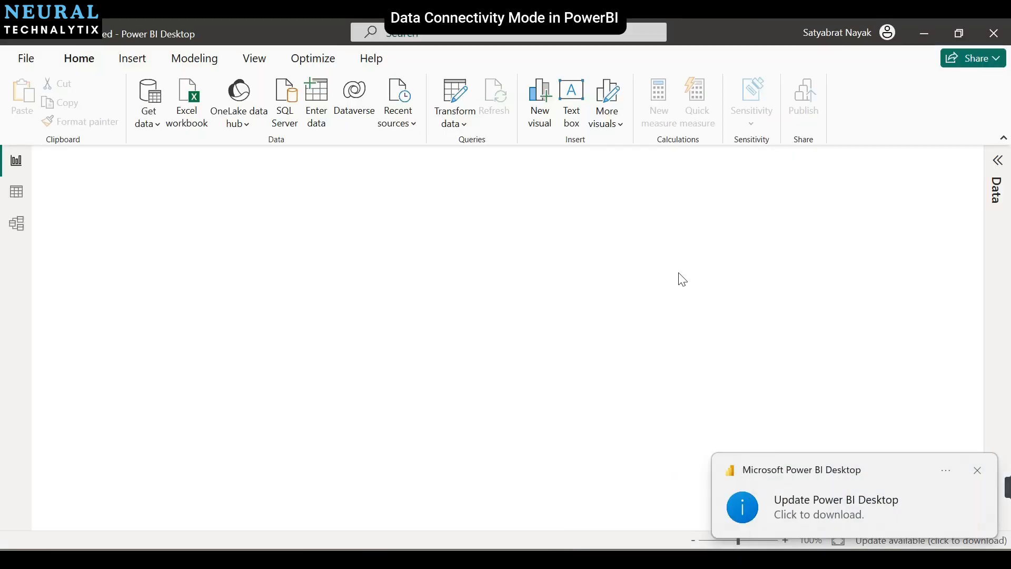
{"action": "left_click", "coordinate": [977, 471]}
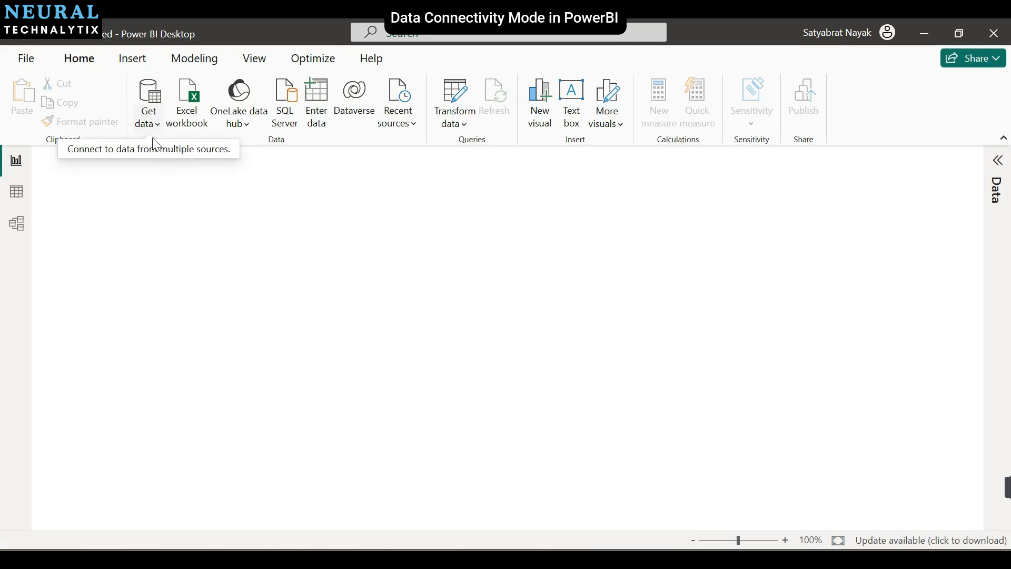
Connect the report to the local MSSQL Analysis Services server using Connect live, leaving the optional database empty.
{"action": "left_click", "coordinate": [143, 126]}
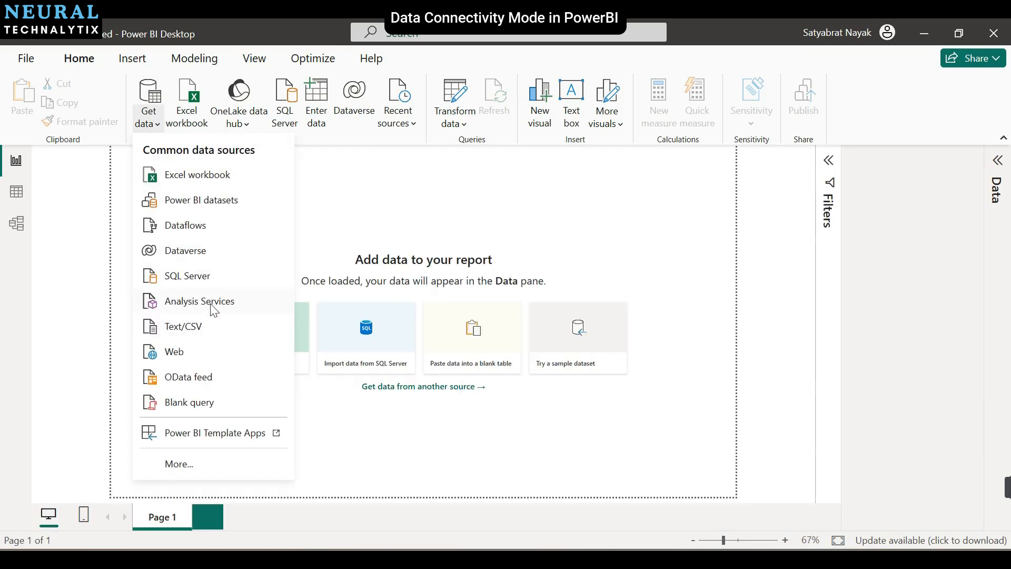
{"action": "key", "text": "Escape"}
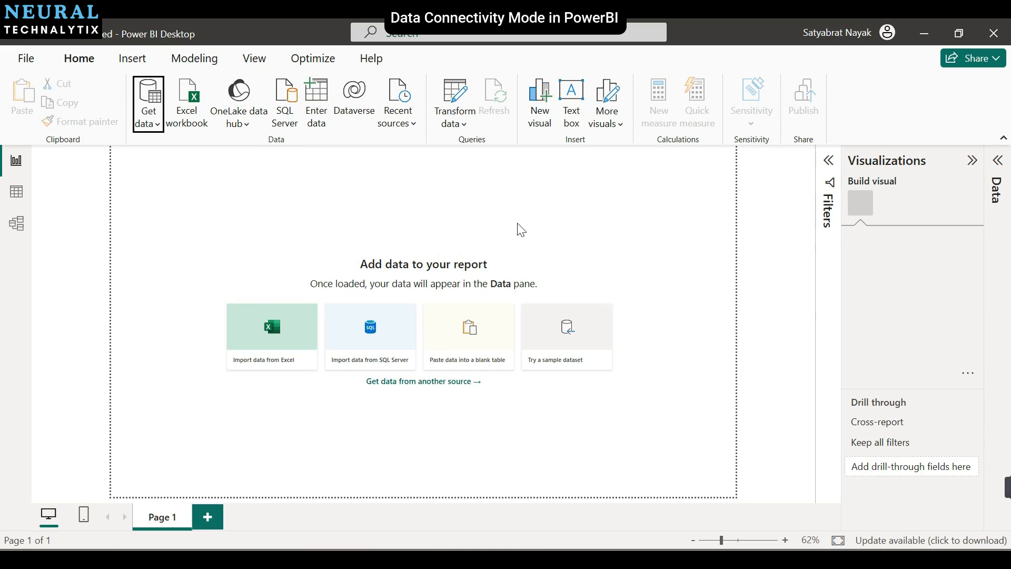
{"action": "left_click", "coordinate": [521, 231]}
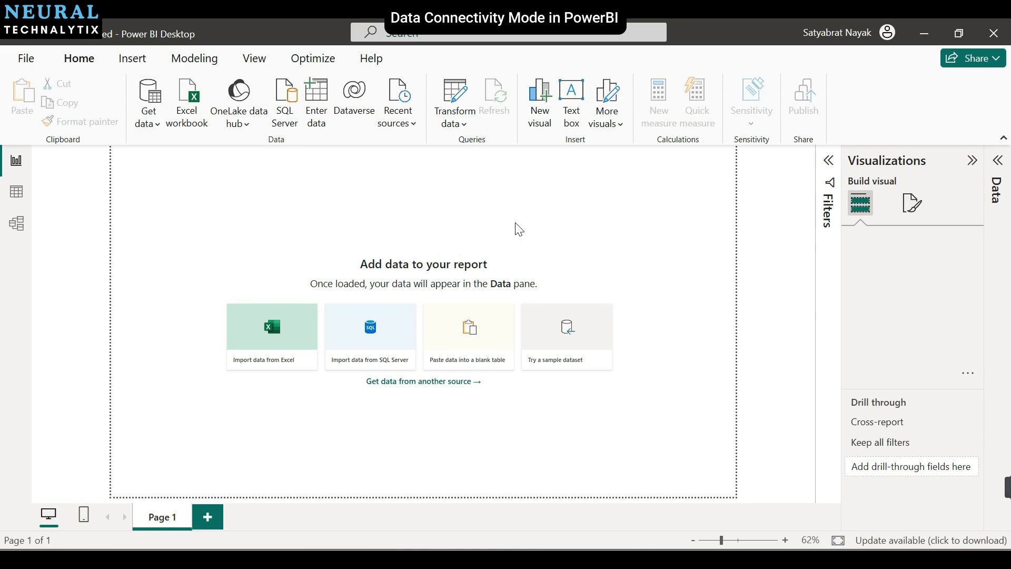
{"action": "left_click", "coordinate": [408, 231]}
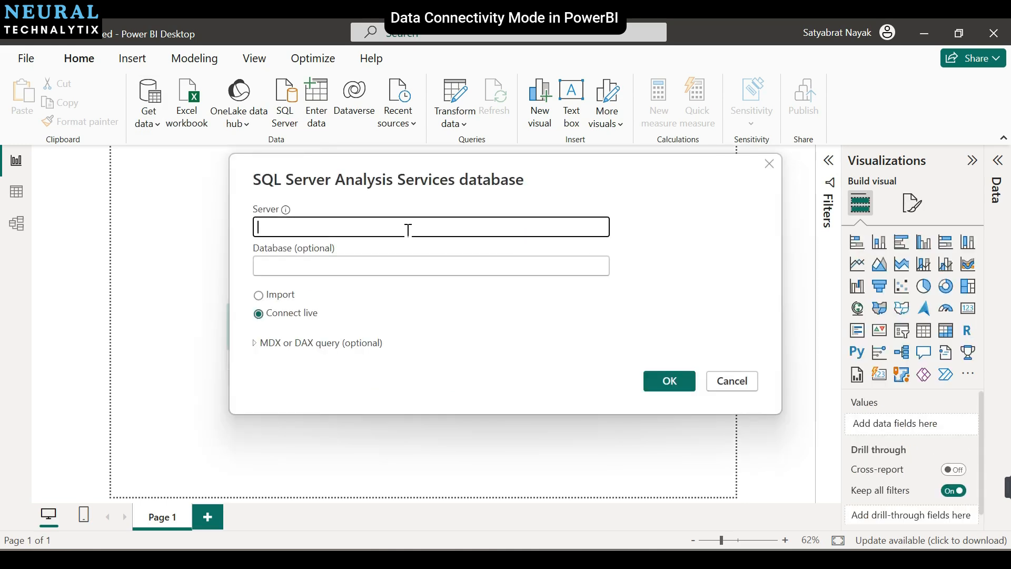
{"action": "type", "text": "SATYABRATN-WIN1\\MSSQL"}
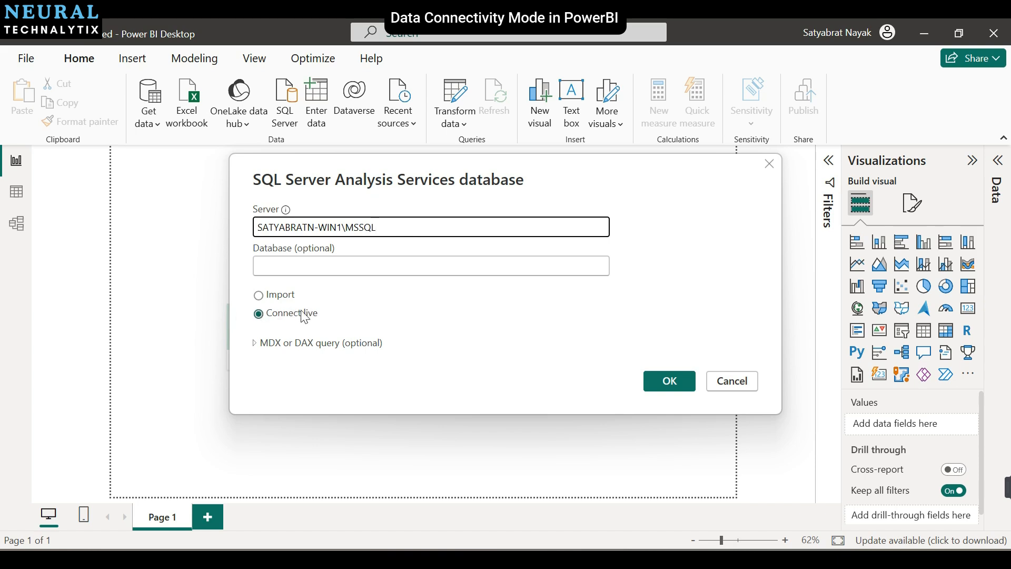
{"action": "left_click", "coordinate": [676, 388]}
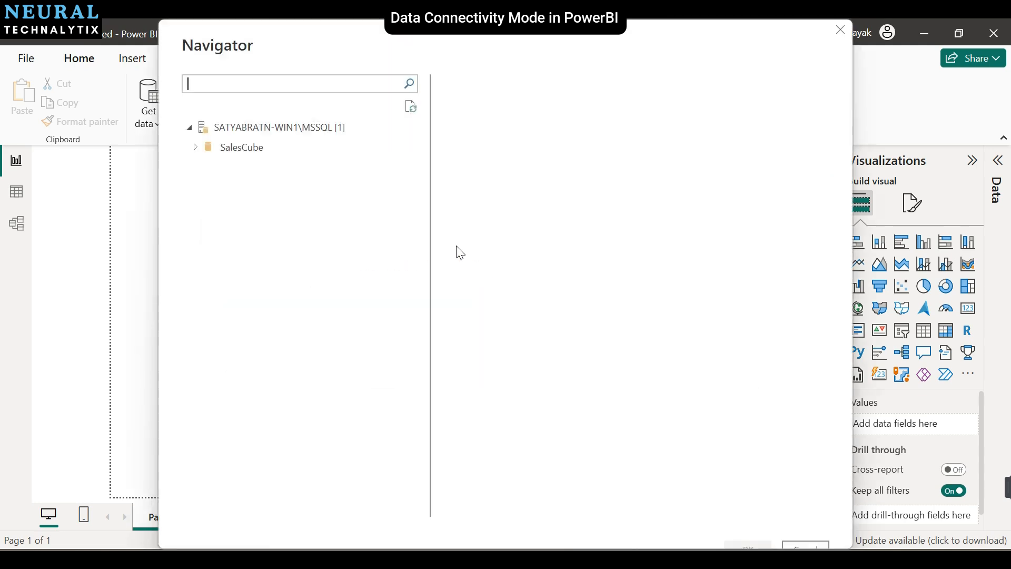
Load the model inside the SalesCube database into the report.
{"action": "left_click", "coordinate": [250, 152]}
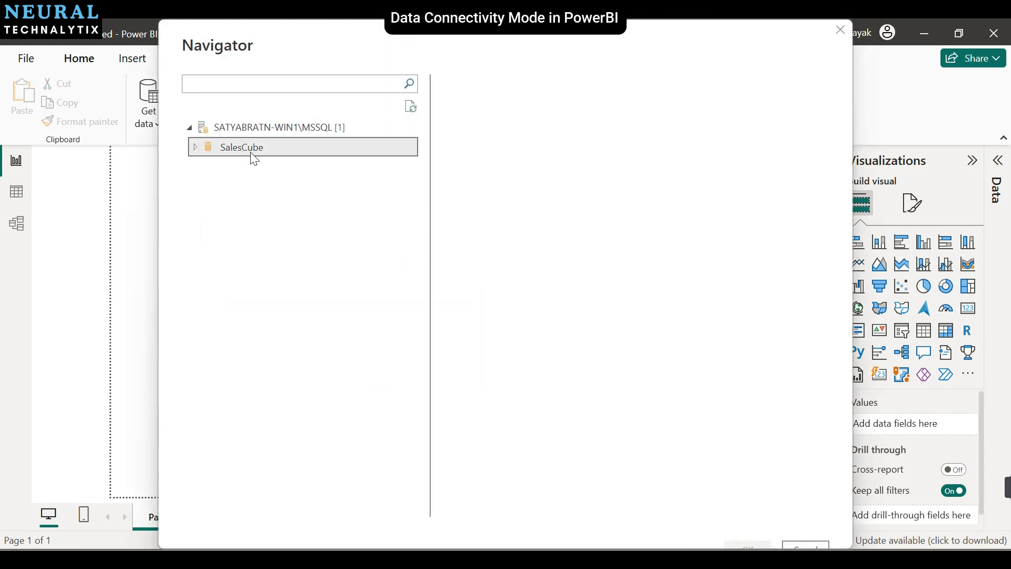
{"action": "left_click", "coordinate": [195, 146]}
{"action": "left_click", "coordinate": [211, 167]}
{"action": "left_click", "coordinate": [748, 545]}
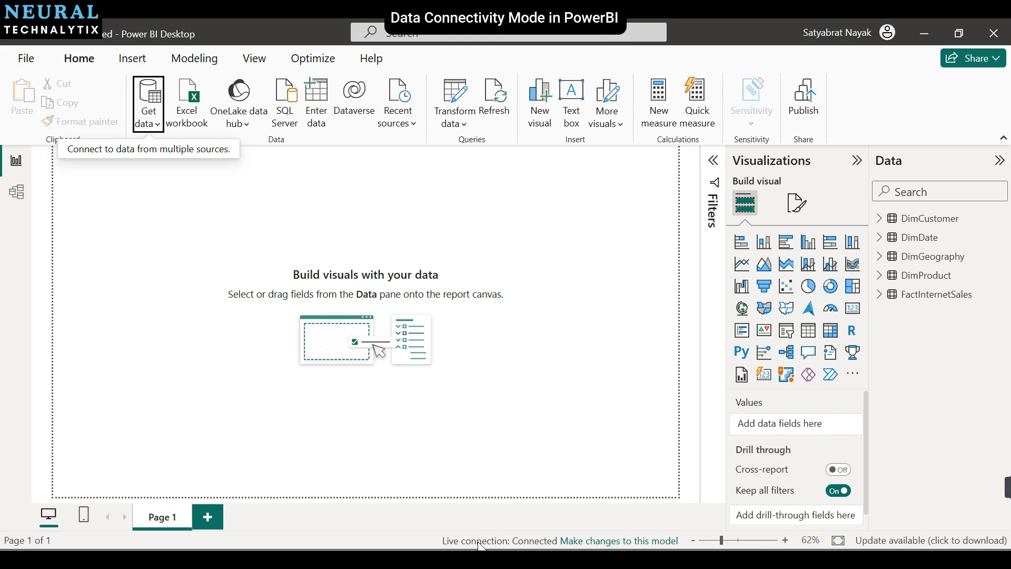
{"action": "left_click", "coordinate": [156, 129]}
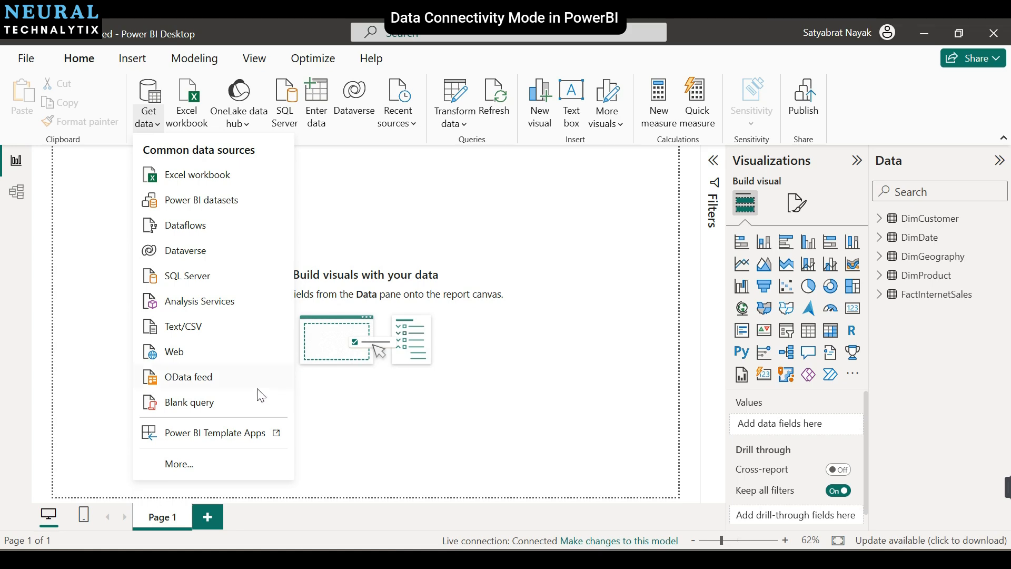
{"action": "left_click", "coordinate": [91, 385]}
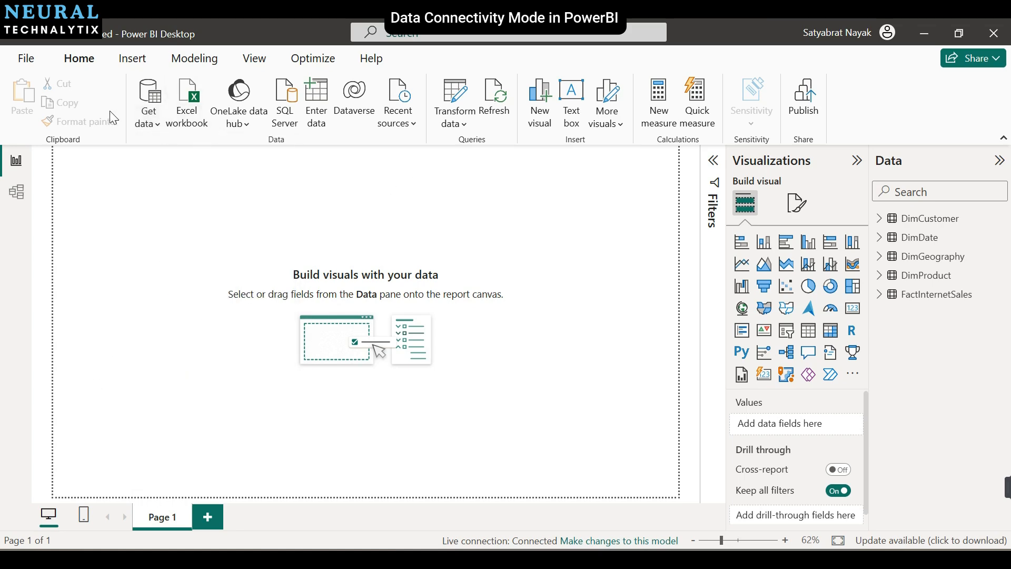
Create another new blank report.
{"action": "left_click", "coordinate": [26, 68]}
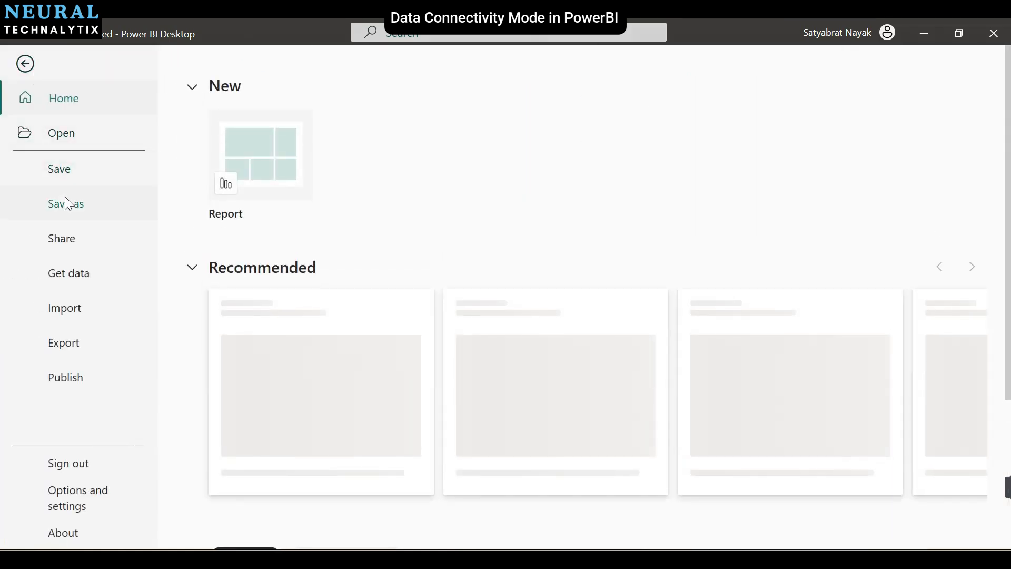
{"action": "left_click", "coordinate": [245, 160]}
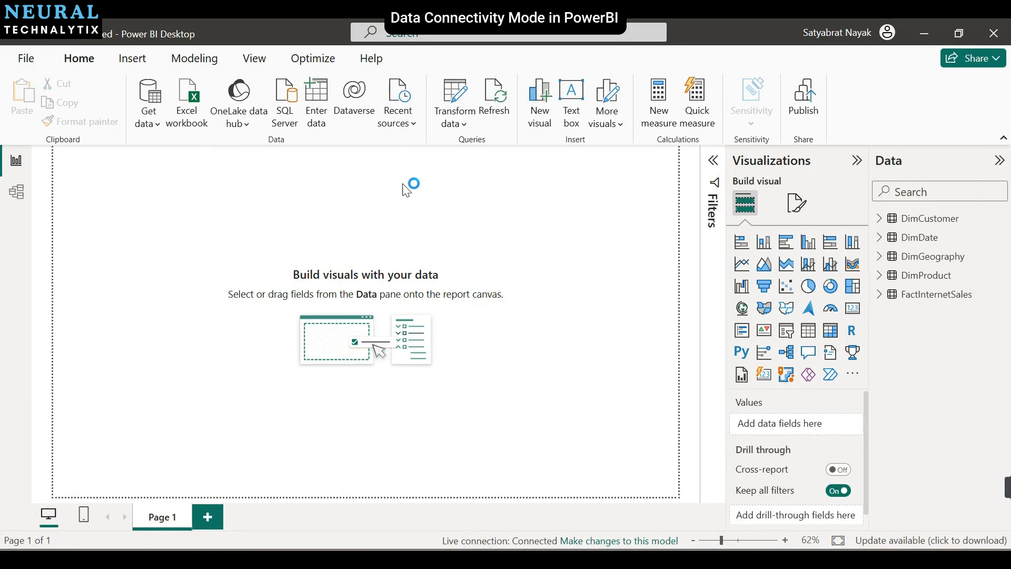
Close the live-connected report without saving its changes and switch from SQL Server Management Studio to the blank Power BI report.
{"action": "left_click", "coordinate": [991, 38]}
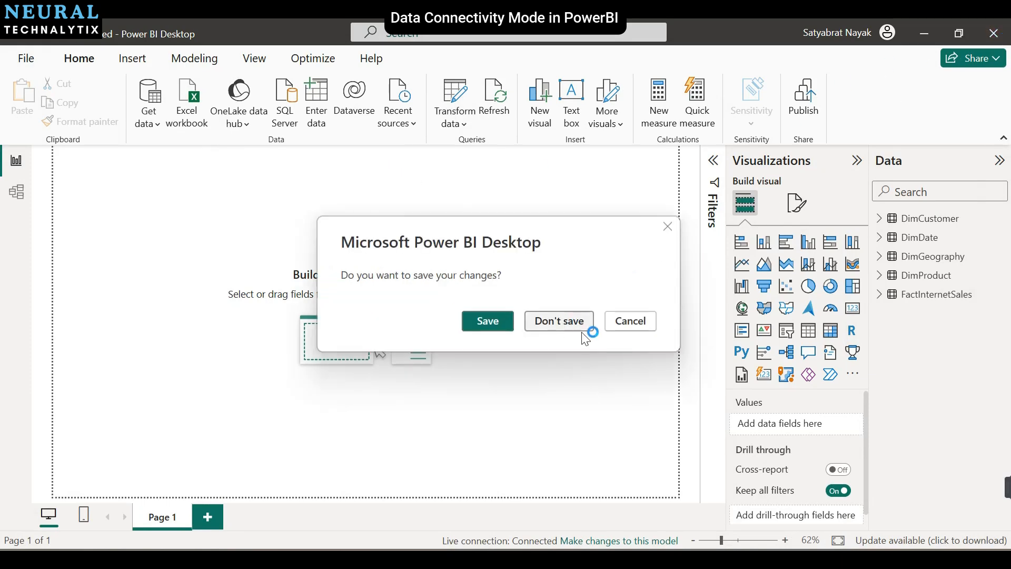
{"action": "left_click", "coordinate": [559, 321]}
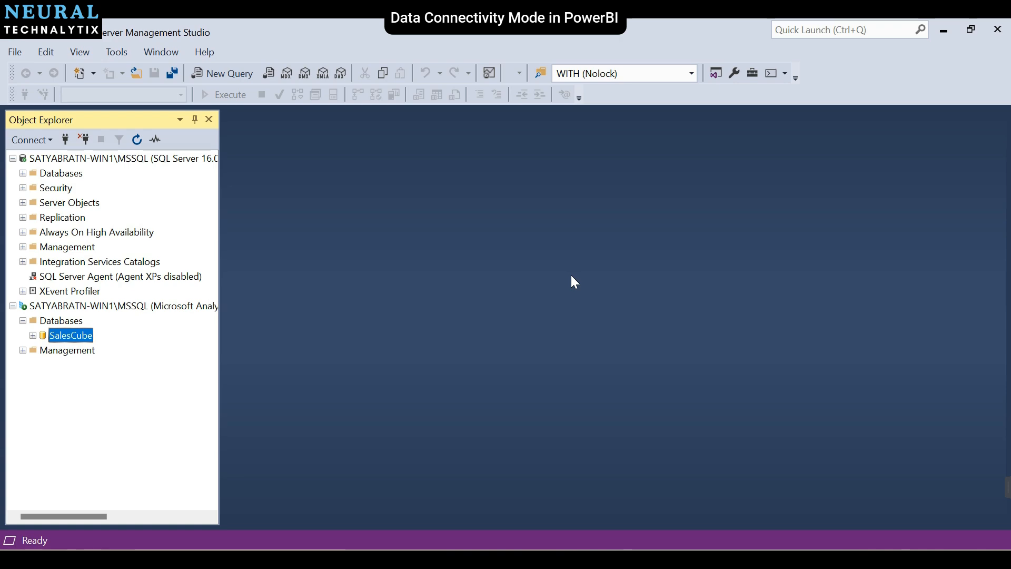
{"action": "left_click", "coordinate": [943, 30]}
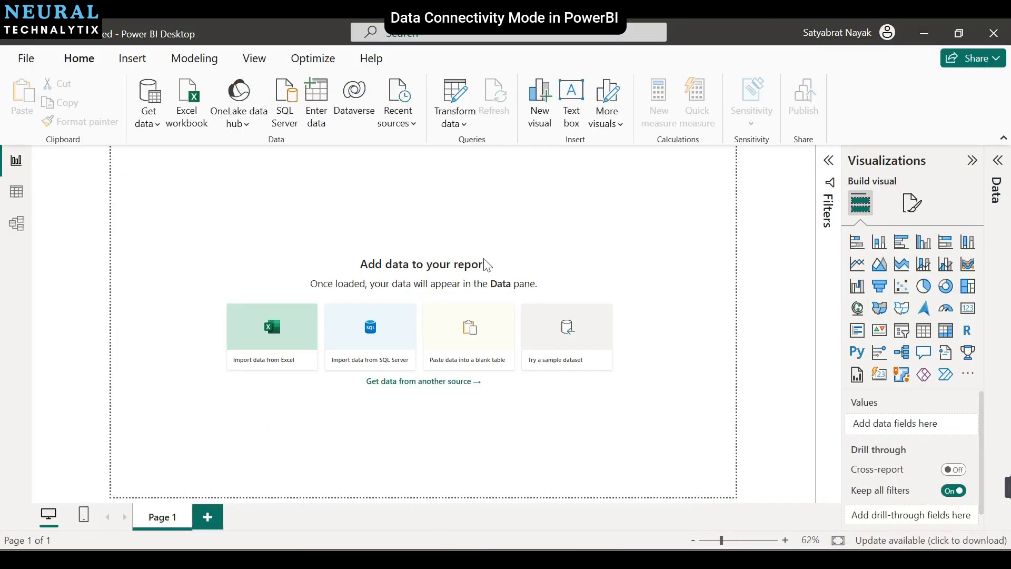
Connect the blank report to the local MSSQL SQL Server in Import mode, leaving the optional database empty.
{"action": "left_click", "coordinate": [158, 122]}
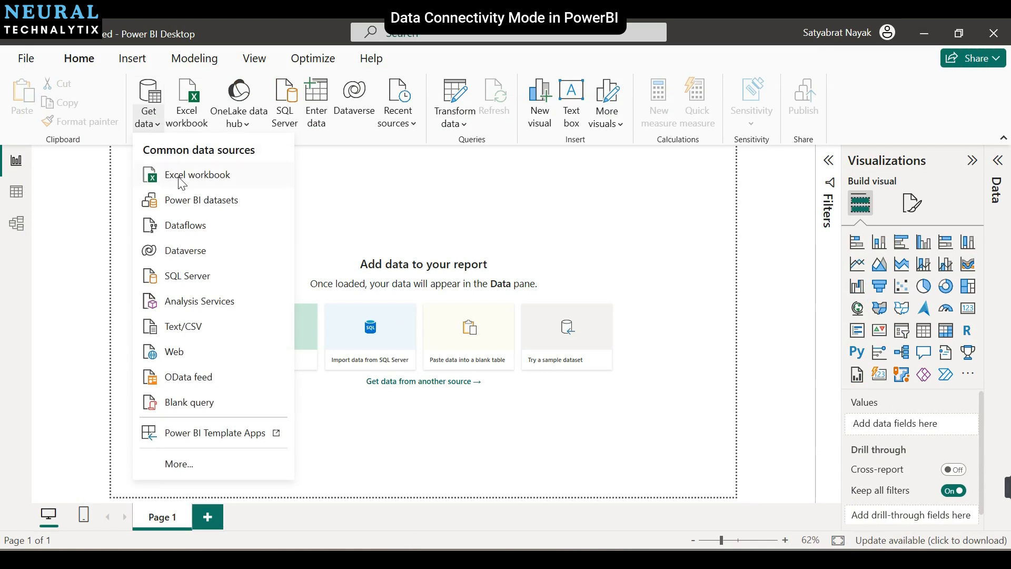
{"action": "left_click", "coordinate": [176, 276]}
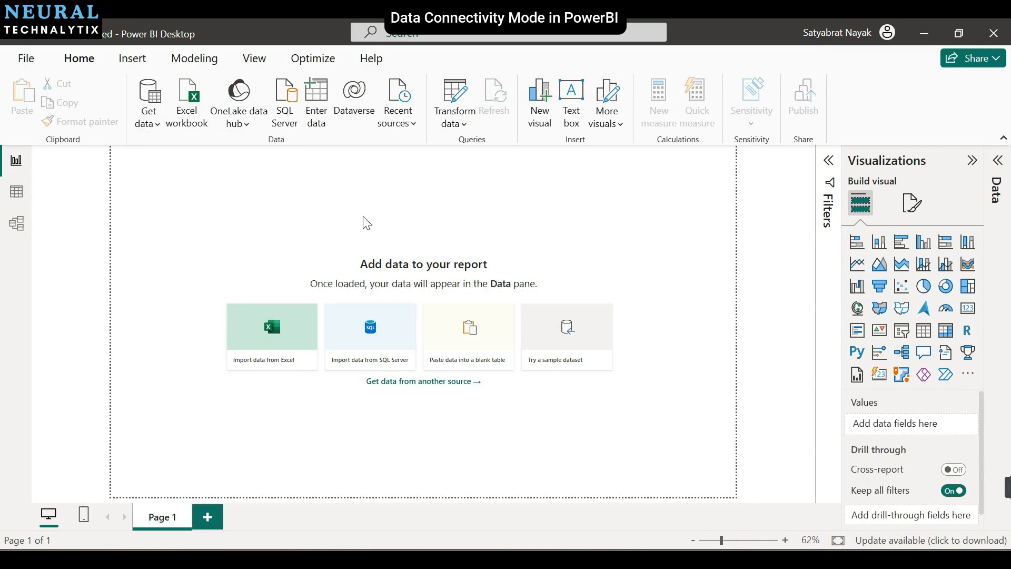
{"action": "left_click", "coordinate": [348, 216]}
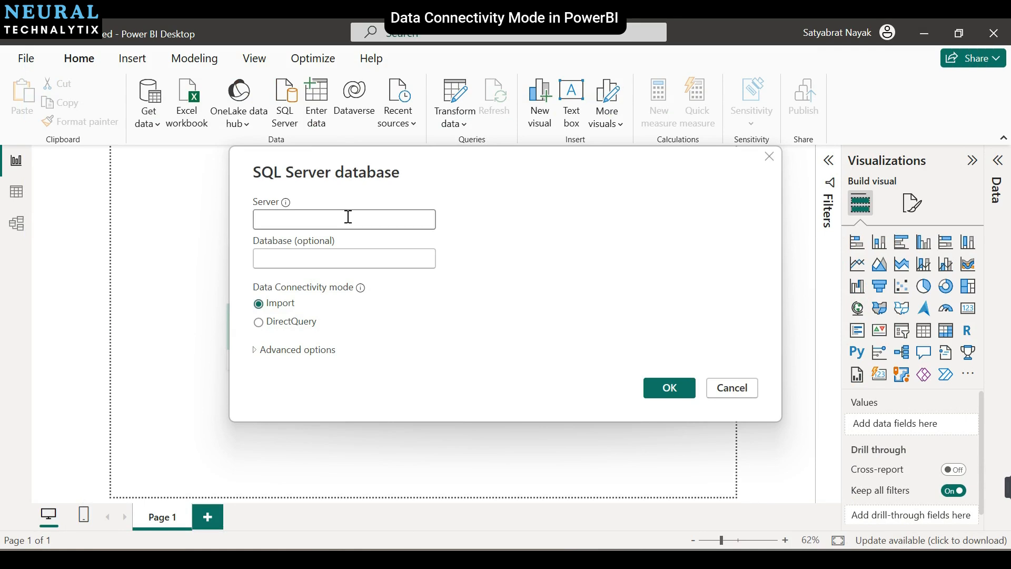
{"action": "type", "text": "SATYABRATN-WIN1\\MSSQL"}
{"action": "left_click", "coordinate": [671, 386]}
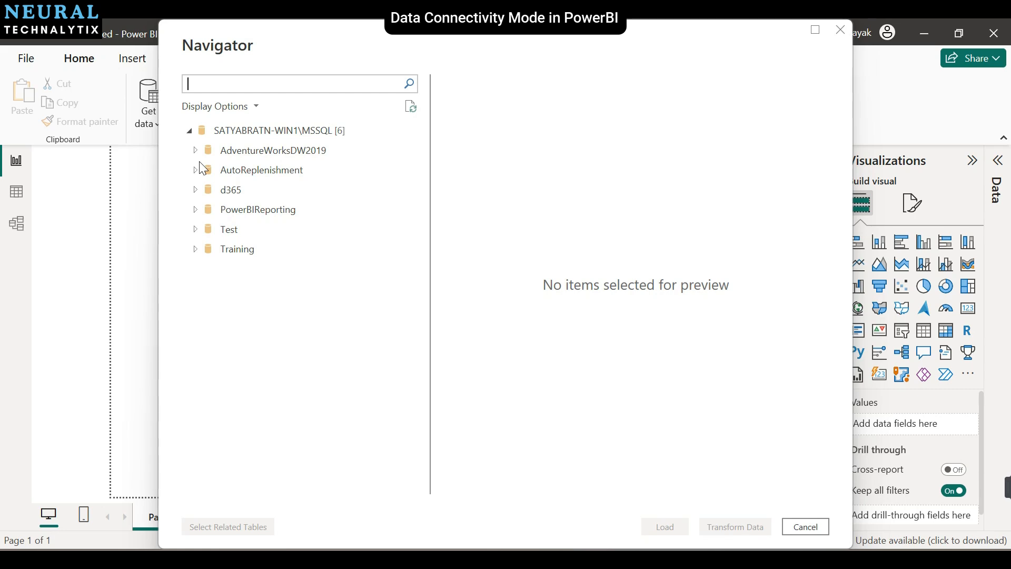
Load the DimDate table from the AdventureWorksDW2019 database into the report.
{"action": "left_click", "coordinate": [204, 153]}
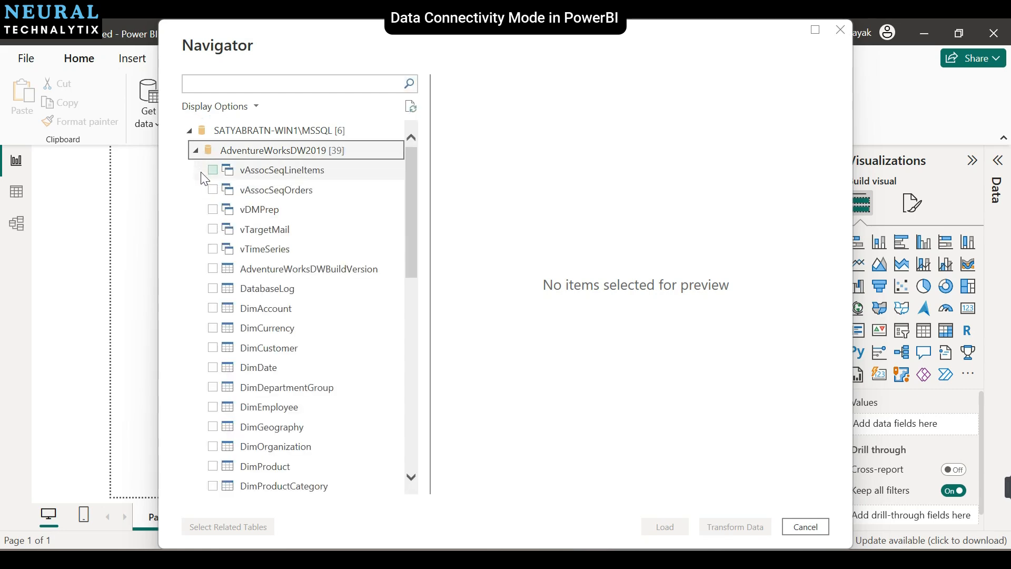
{"action": "left_click", "coordinate": [213, 367]}
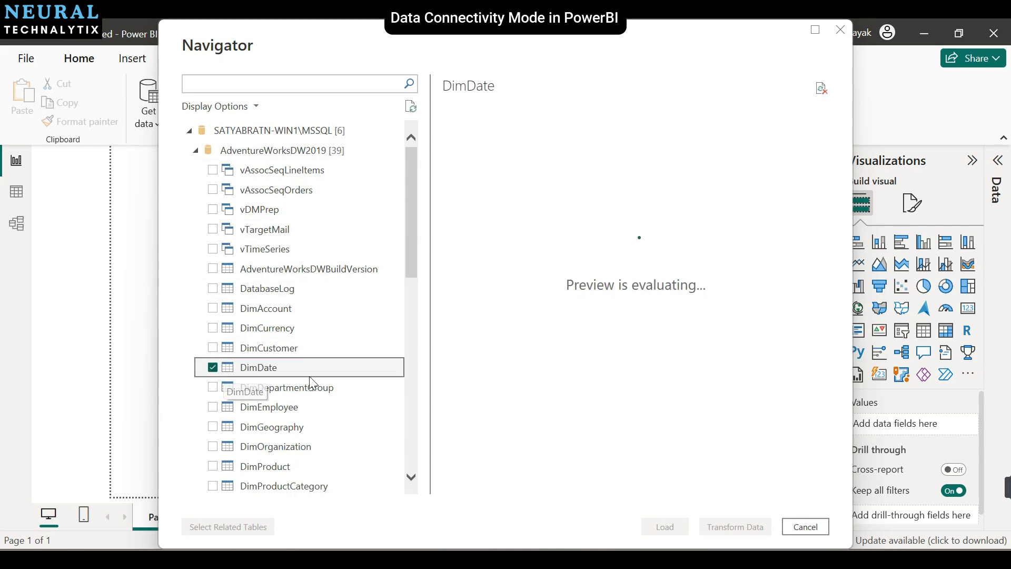
{"action": "left_click", "coordinate": [662, 526]}
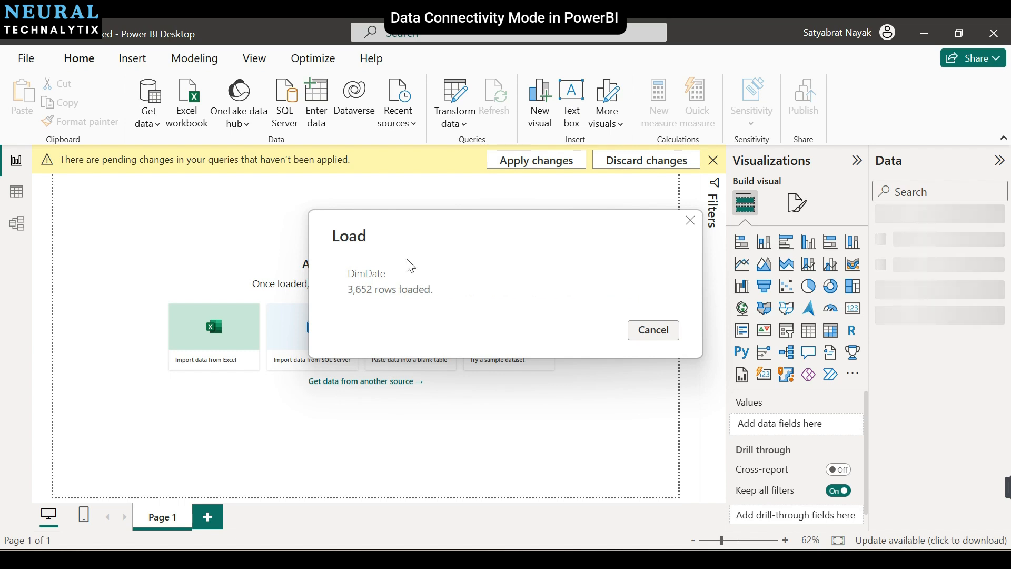
Add a second connection to the local MSSQL SQL Server using DirectQuery mode, with no database specified.
{"action": "left_click", "coordinate": [156, 128]}
{"action": "left_click", "coordinate": [200, 275]}
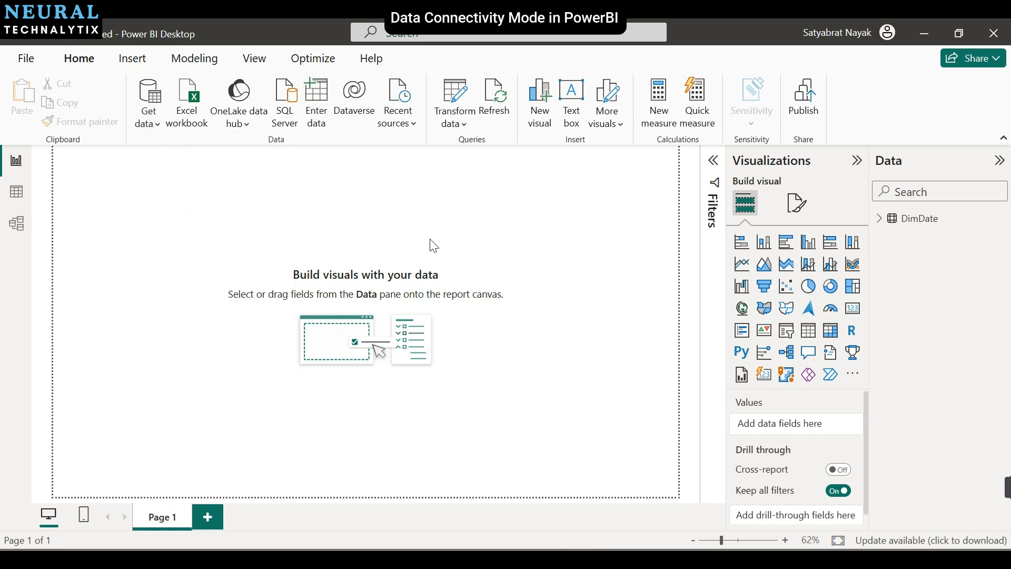
{"action": "type", "text": "SATYABRATN-WIN1\\MSSQL"}
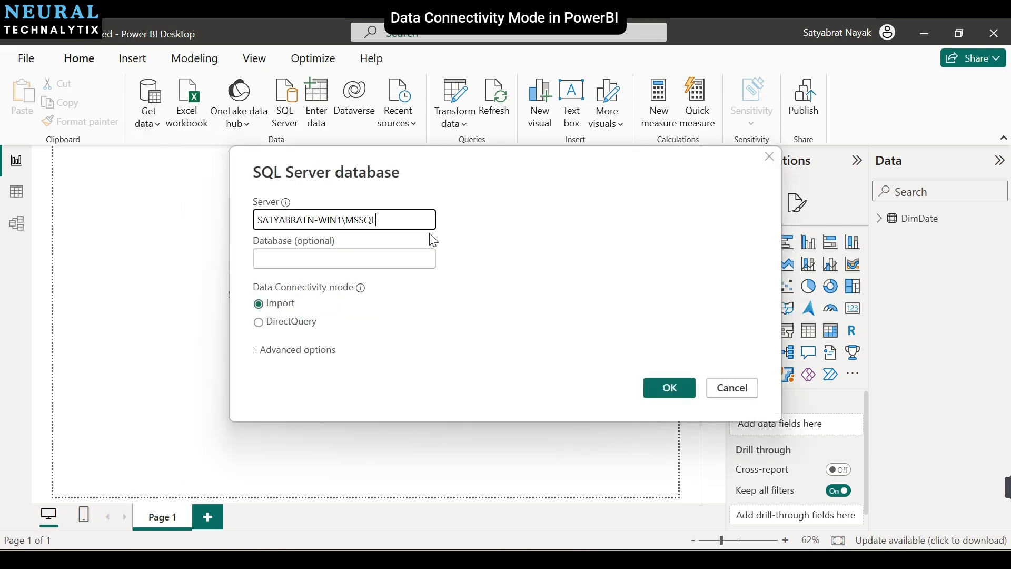
{"action": "left_click", "coordinate": [307, 325]}
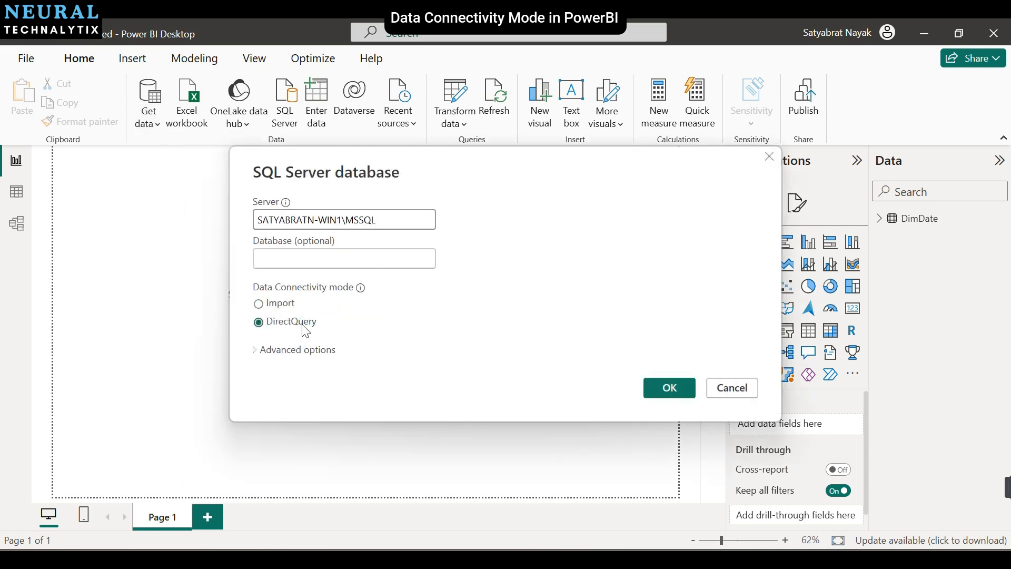
{"action": "left_click", "coordinate": [679, 390]}
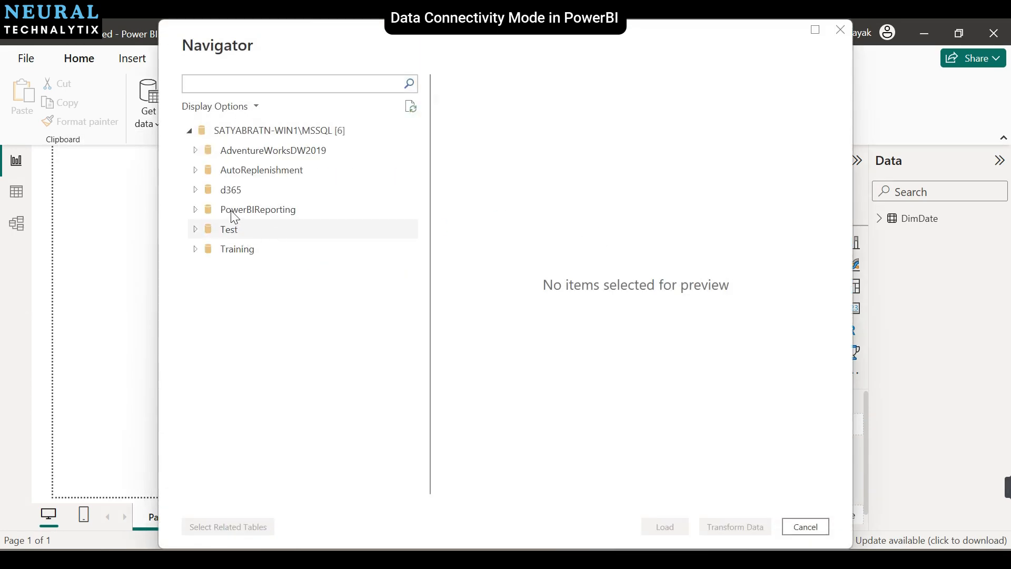
Load the FactInternetSales table from AdventureWorksDW2019 through the DirectQuery connection.
{"action": "left_click", "coordinate": [199, 154]}
{"action": "left_click", "coordinate": [198, 153]}
{"action": "scroll", "coordinate": [281, 372], "scroll_direction": "down", "scroll_amount": 7}
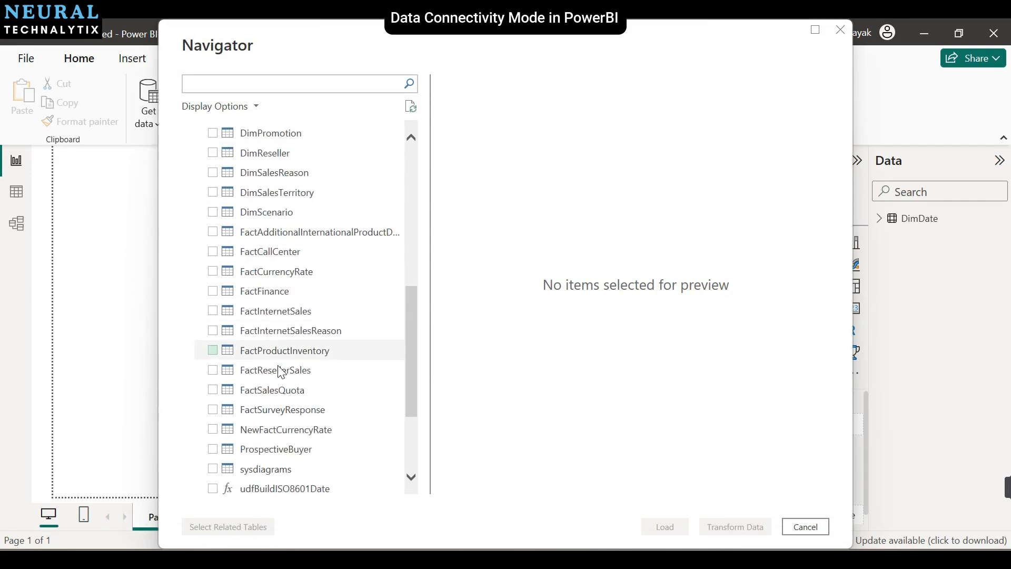
{"action": "left_click", "coordinate": [213, 311]}
{"action": "left_click", "coordinate": [671, 524]}
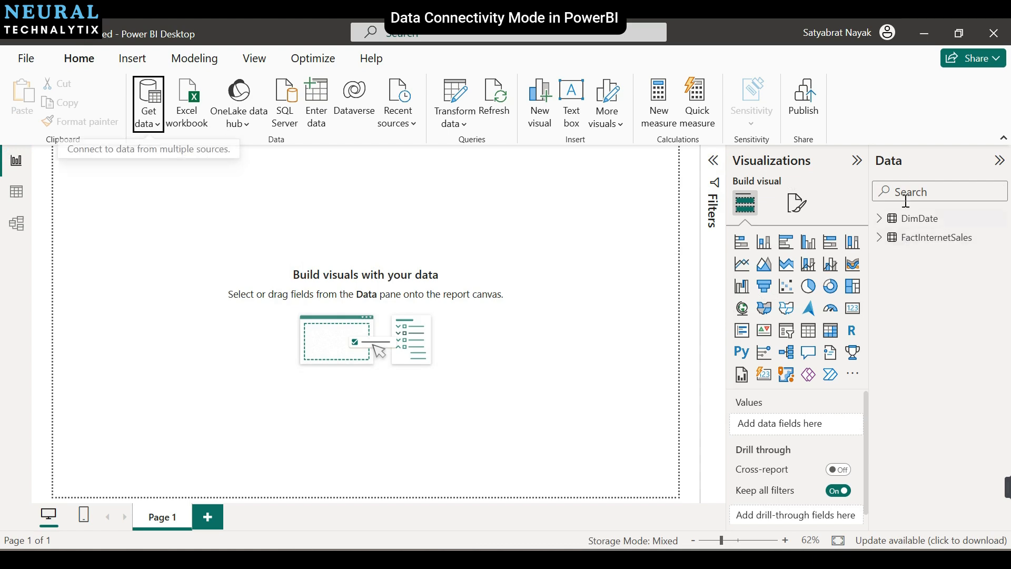
Check the storage modes of DimDate and FactInternetSales, and view the option to switch all tables to Import without applying it.
{"action": "mouse_move", "coordinate": [919, 224]}
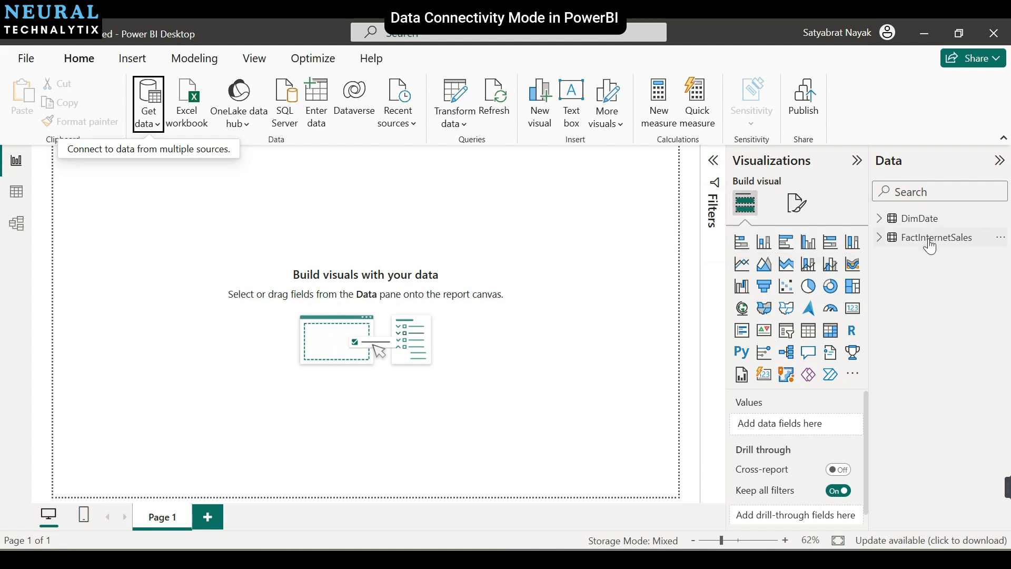
{"action": "mouse_move", "coordinate": [931, 249]}
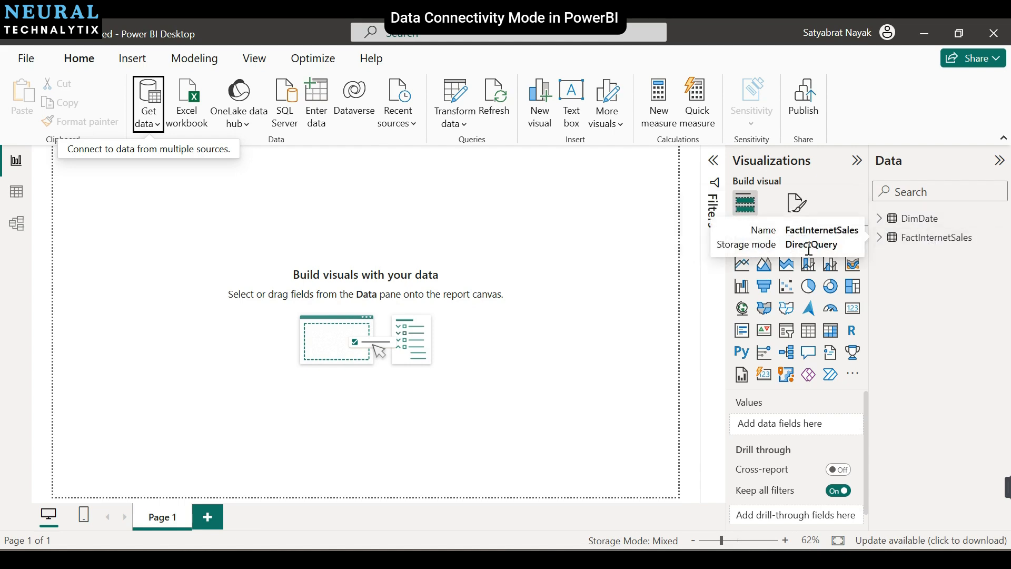
{"action": "left_click", "coordinate": [672, 543]}
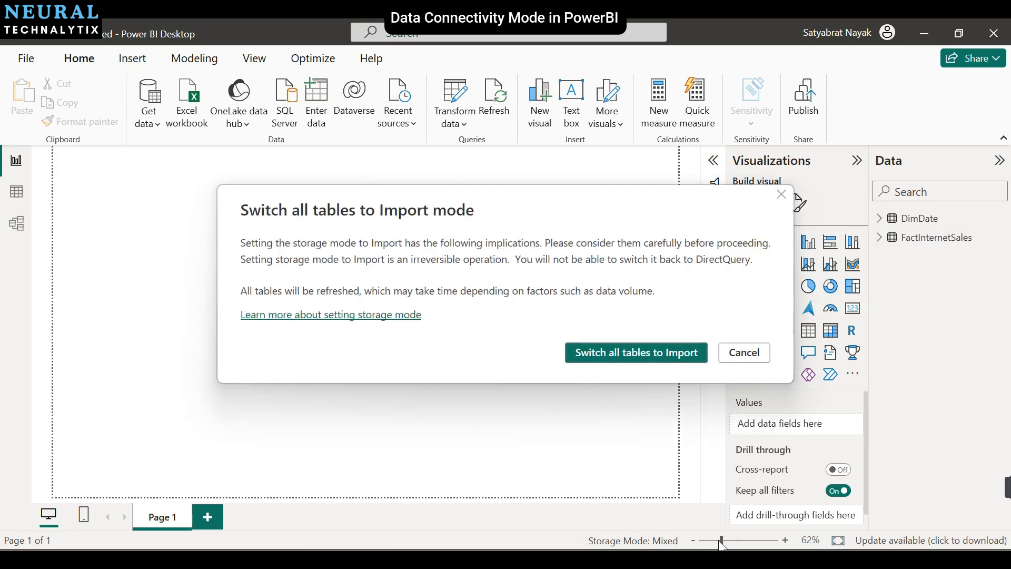
{"action": "left_click", "coordinate": [744, 353]}
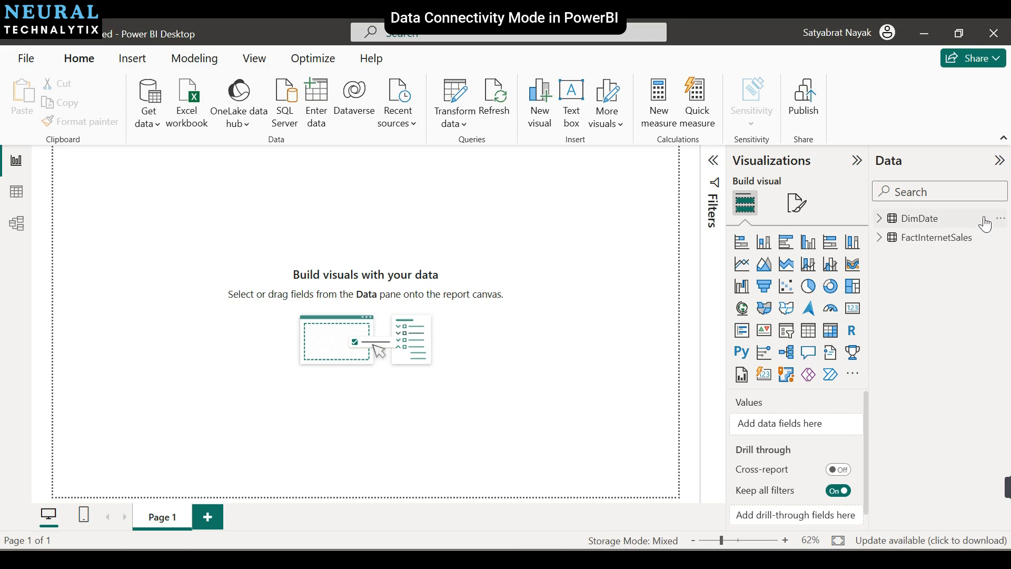
Start a new blank report from the mixed storage mode report.
{"action": "left_click", "coordinate": [28, 59]}
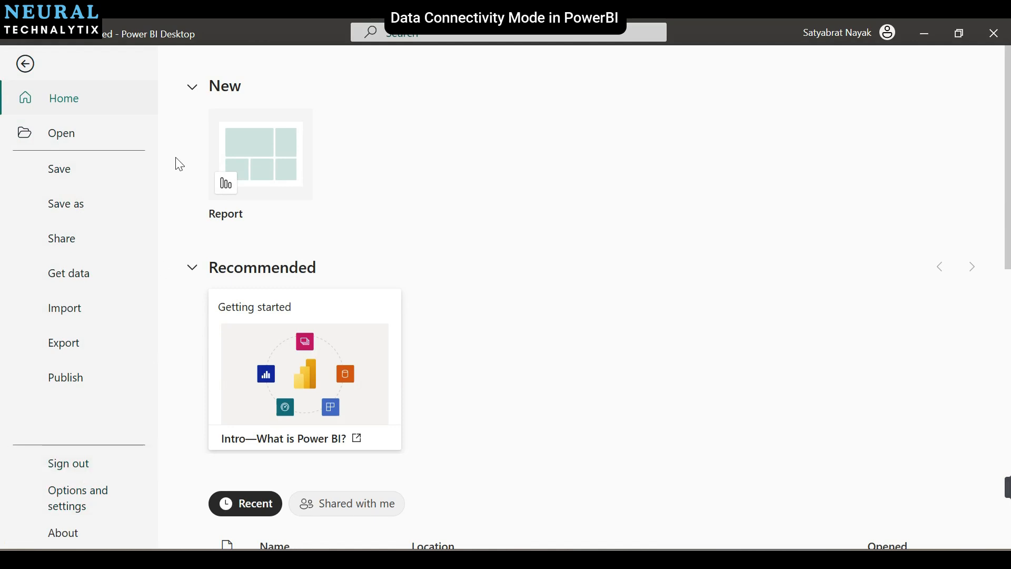
{"action": "left_click", "coordinate": [274, 163]}
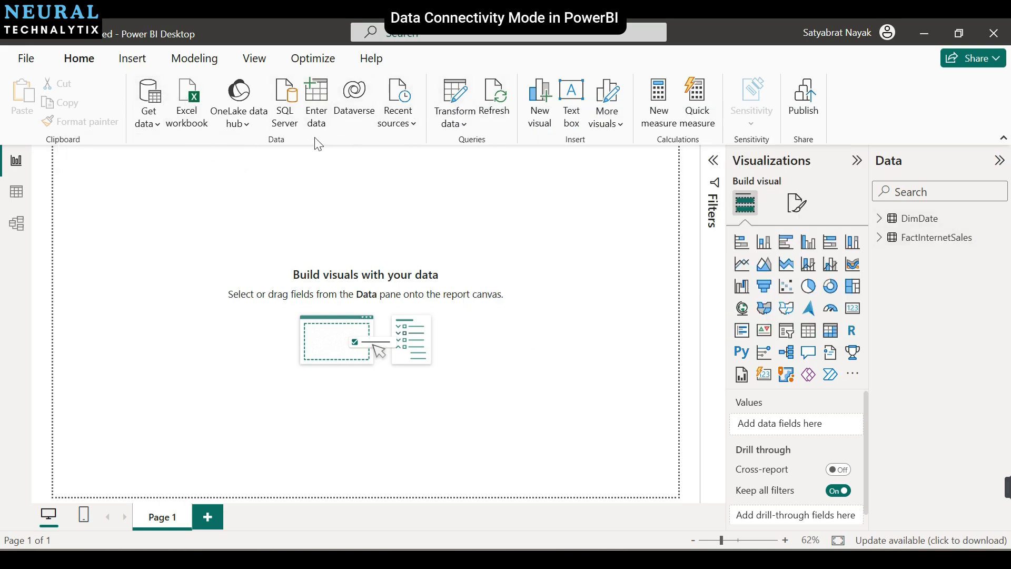
Open the Power Query Editor and examine the DimDate and FactInternetSales queries along with the available transformations.
{"action": "left_click", "coordinate": [453, 125]}
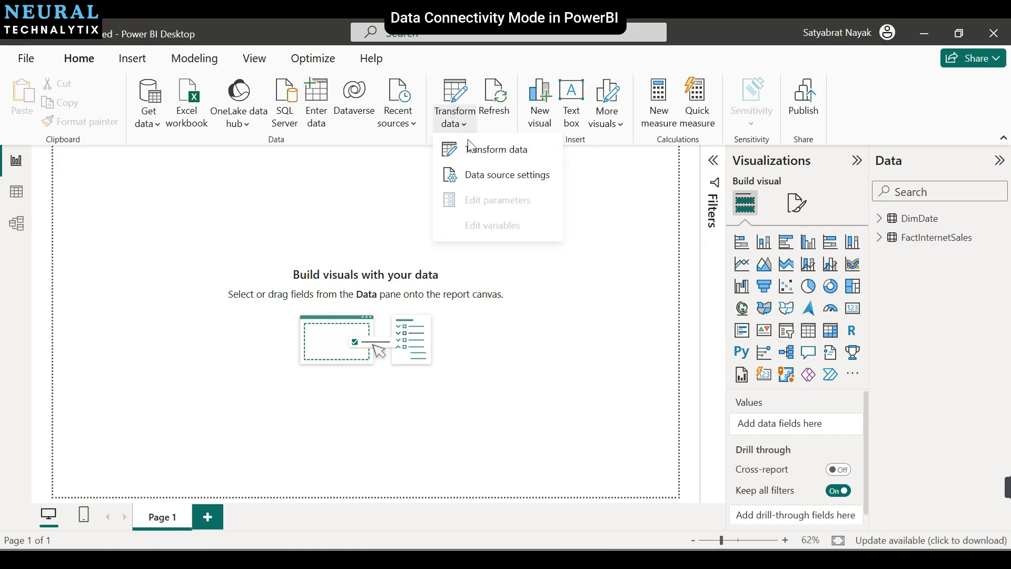
{"action": "left_click", "coordinate": [449, 149]}
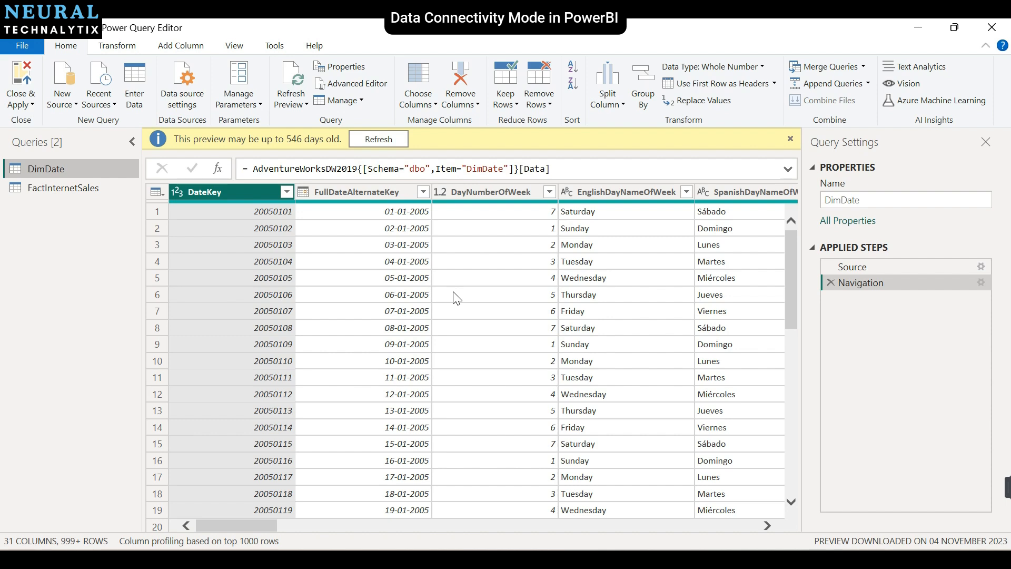
{"action": "left_click", "coordinate": [117, 46]}
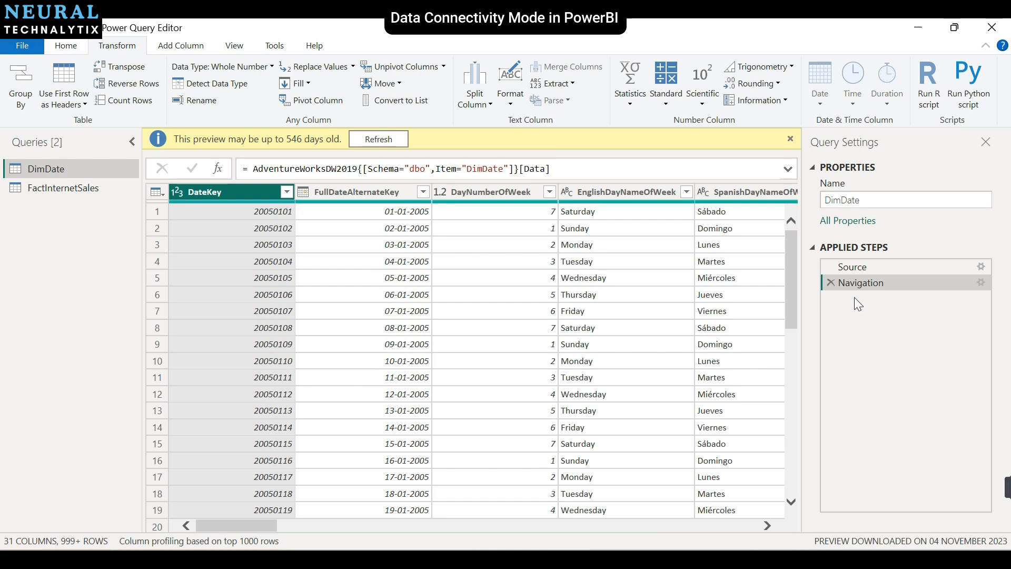
{"action": "left_click", "coordinate": [46, 187]}
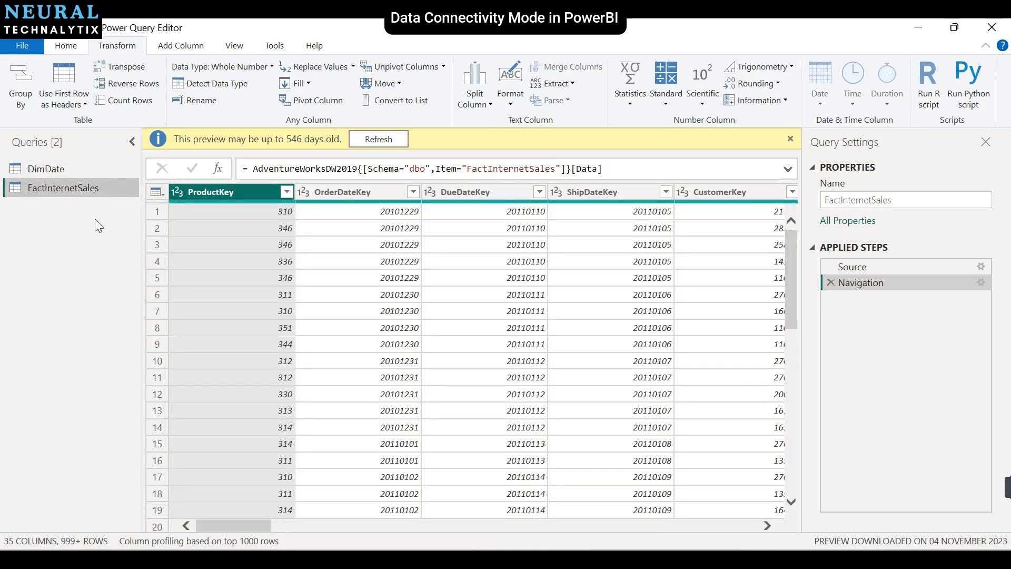
{"action": "mouse_move", "coordinate": [242, 526]}
{"action": "left_mouse_down"}
{"action": "mouse_move", "coordinate": [336, 536]}
{"action": "mouse_move", "coordinate": [532, 526]}
{"action": "mouse_move", "coordinate": [242, 526]}
{"action": "left_mouse_up"}
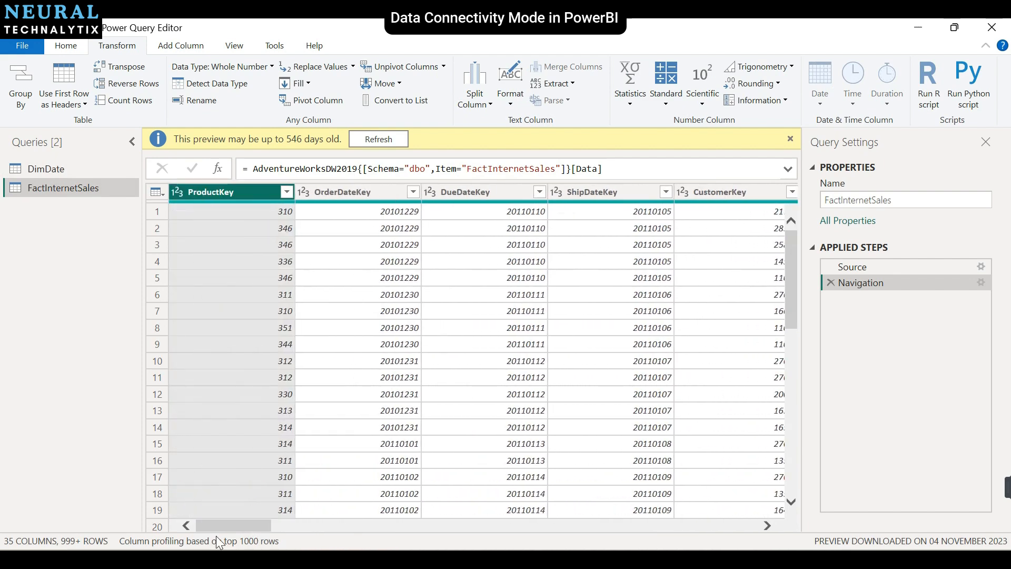
{"action": "left_click", "coordinate": [53, 169]}
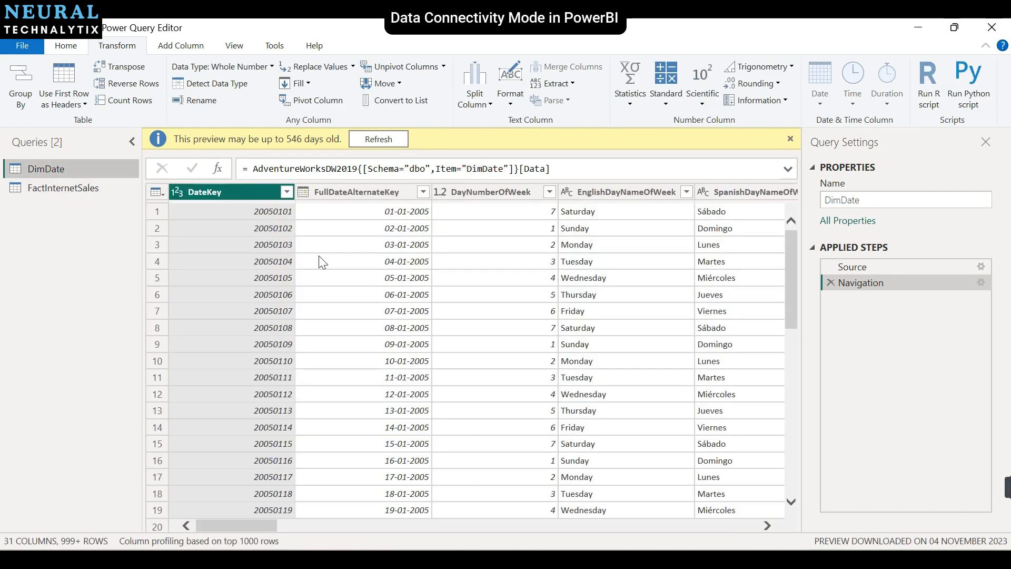
{"action": "left_click", "coordinate": [83, 189]}
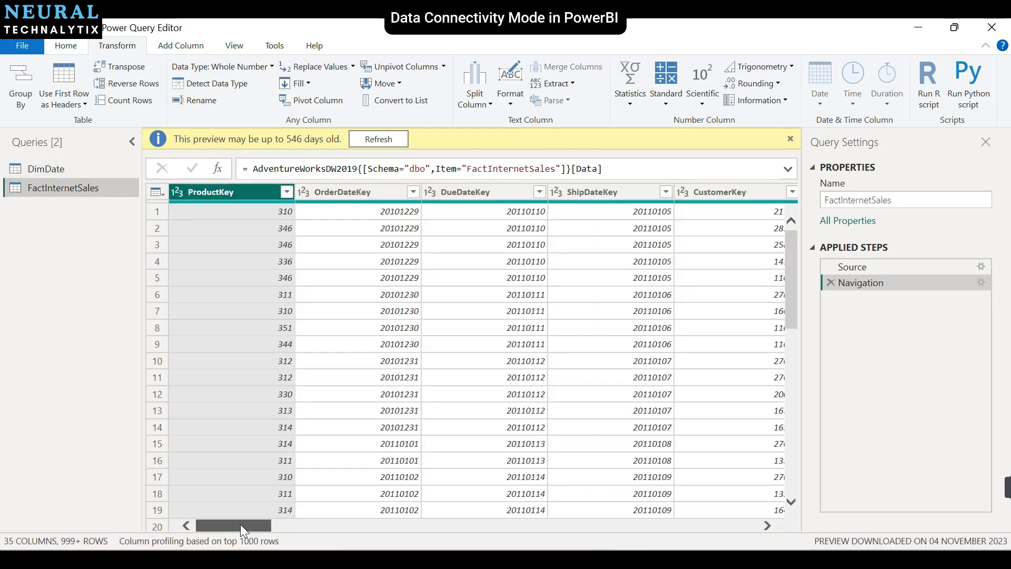
{"action": "left_click_drag", "start_coordinate": [240, 524], "coordinate": [227, 549]}
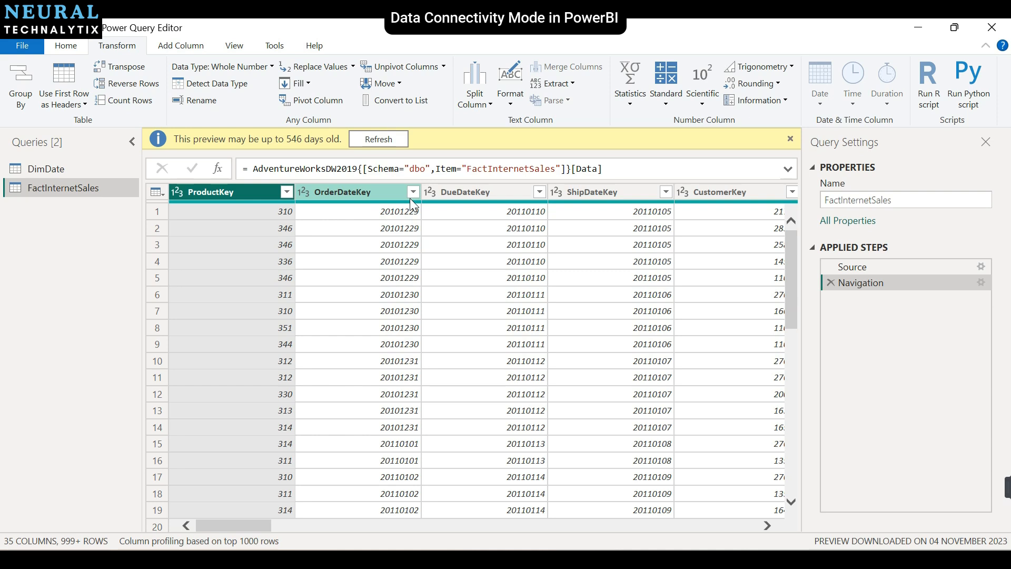
Examine the column operations and number filter options available for the OrderDateKey column of FactInternetSales.
{"action": "right_click", "coordinate": [379, 187]}
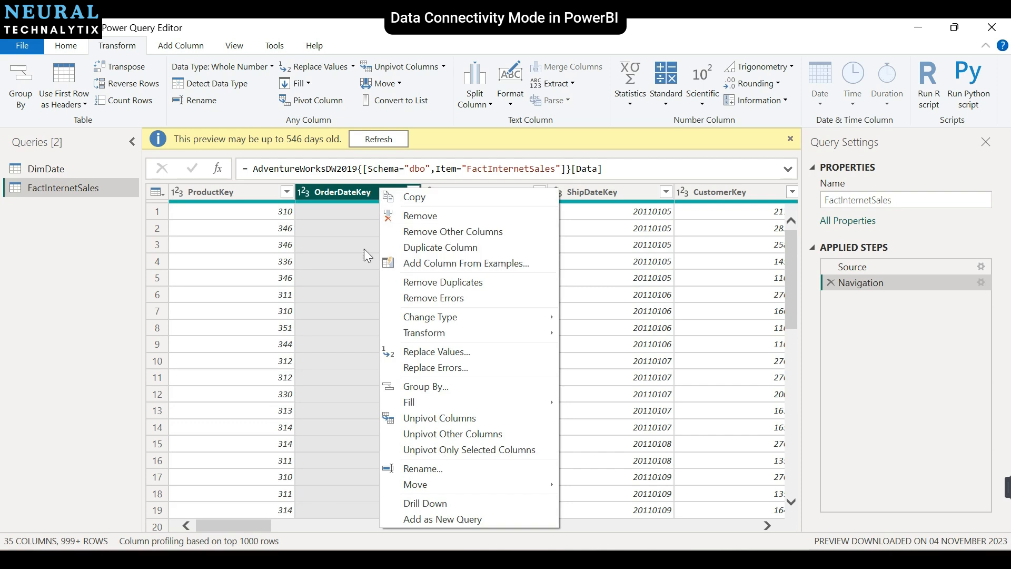
{"action": "mouse_move", "coordinate": [481, 316]}
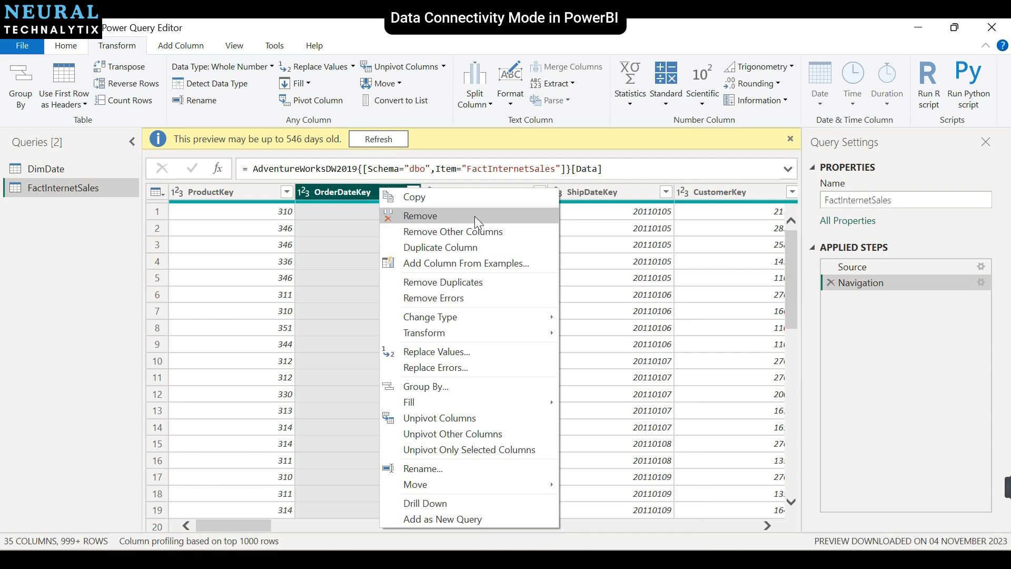
{"action": "left_click", "coordinate": [65, 302]}
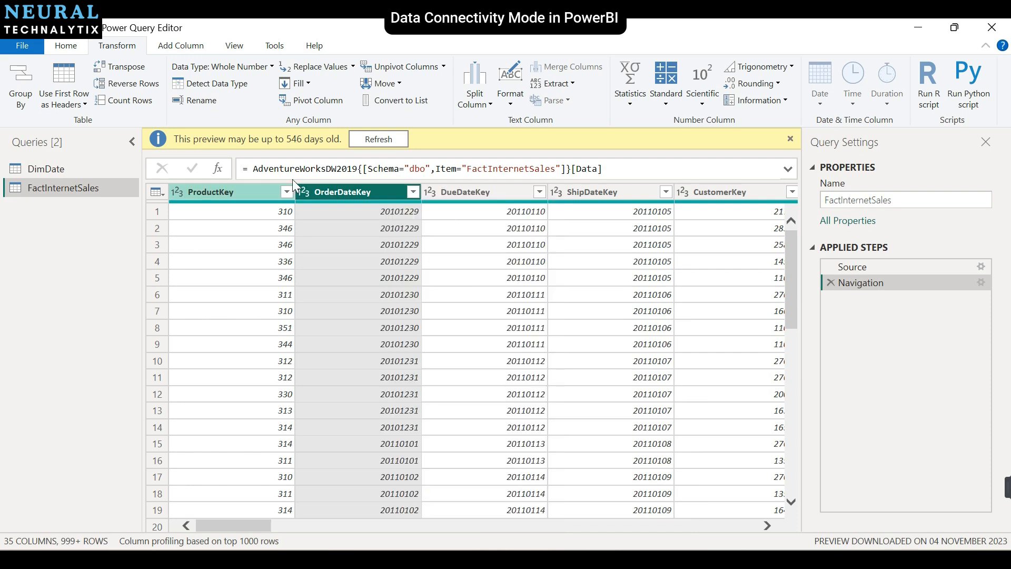
{"action": "left_click", "coordinate": [413, 193]}
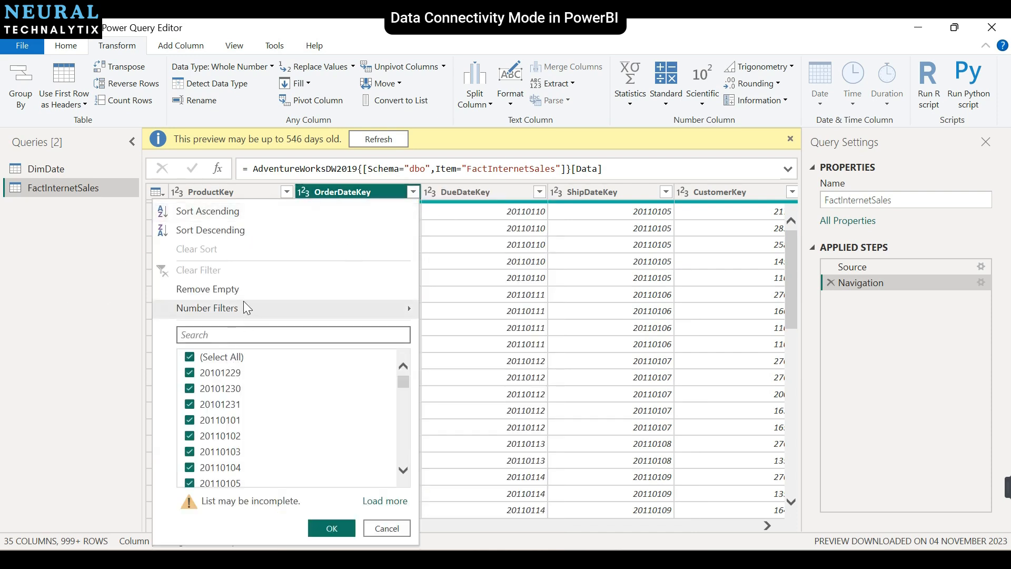
{"action": "mouse_move", "coordinate": [384, 308]}
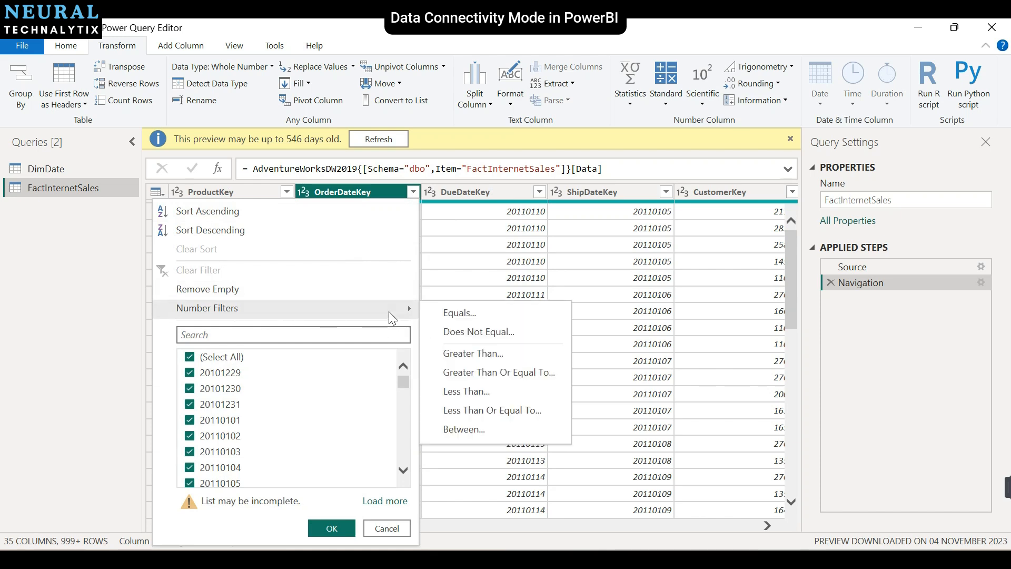
{"action": "key", "text": "Right"}
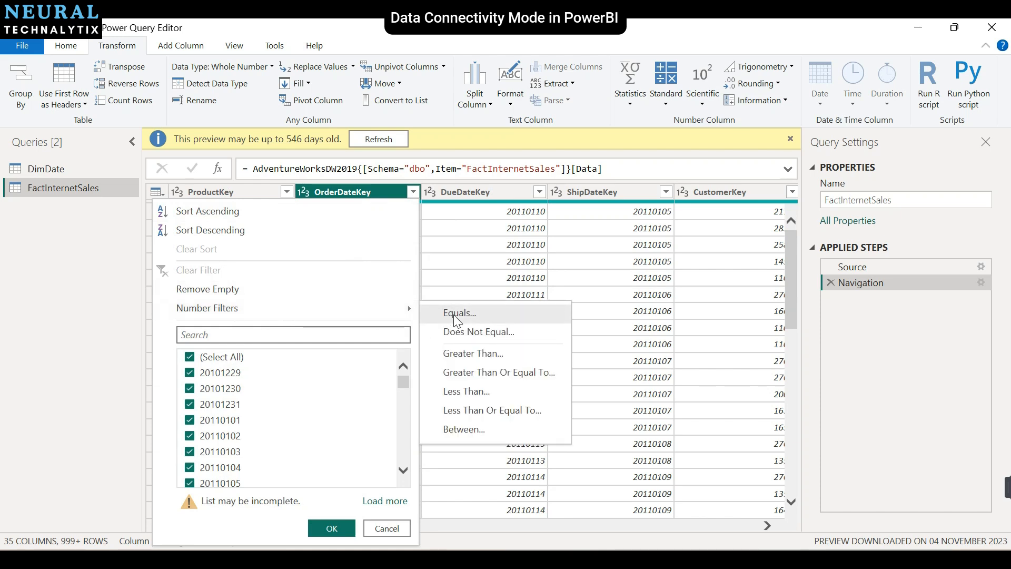
{"action": "scroll", "coordinate": [314, 396], "scroll_direction": "down", "scroll_amount": 3}
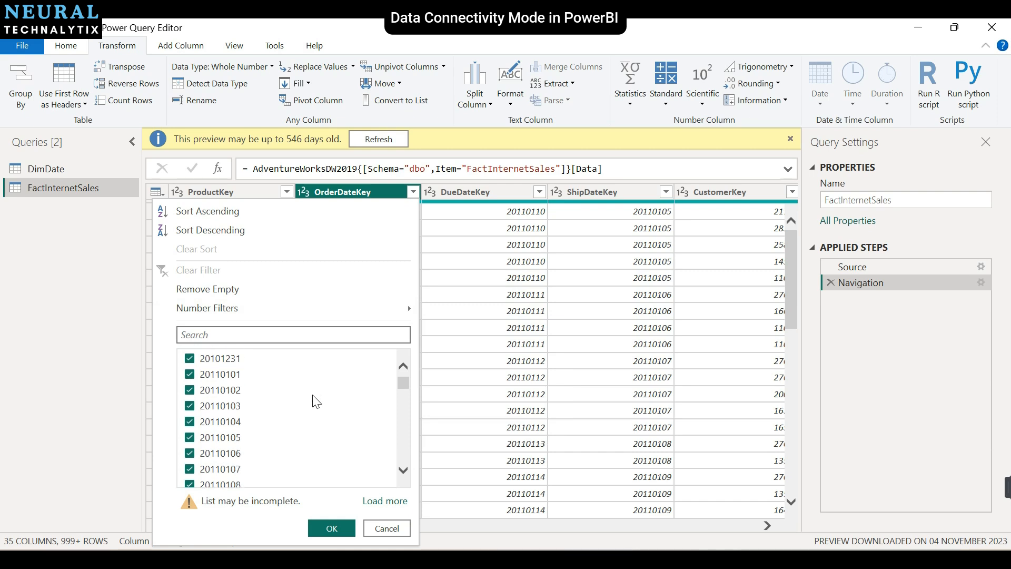
{"action": "scroll", "coordinate": [303, 372], "scroll_direction": "up", "scroll_amount": 3}
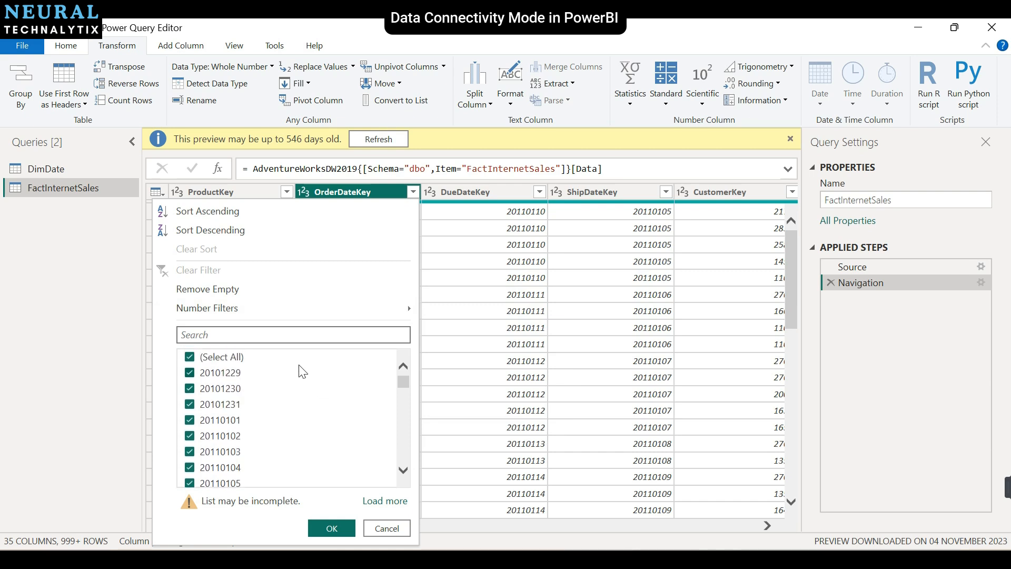
Filter the OrderDateKey column to keep only the values 20110409 through 20110415, and review the filtered rows.
{"action": "left_click", "coordinate": [191, 360]}
{"action": "left_click_drag", "start_coordinate": [403, 382], "coordinate": [403, 423]}
{"action": "left_click", "coordinate": [190, 368]}
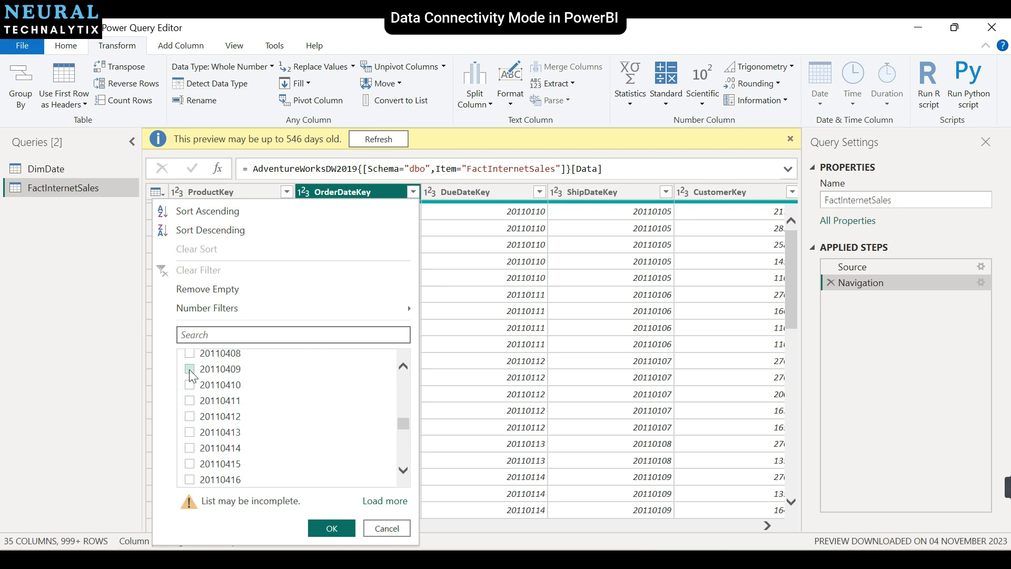
{"action": "left_click", "coordinate": [190, 385]}
{"action": "left_click", "coordinate": [189, 402]}
{"action": "left_click", "coordinate": [190, 416]}
{"action": "left_click", "coordinate": [190, 433]}
{"action": "left_click", "coordinate": [190, 449]}
{"action": "left_click", "coordinate": [190, 465]}
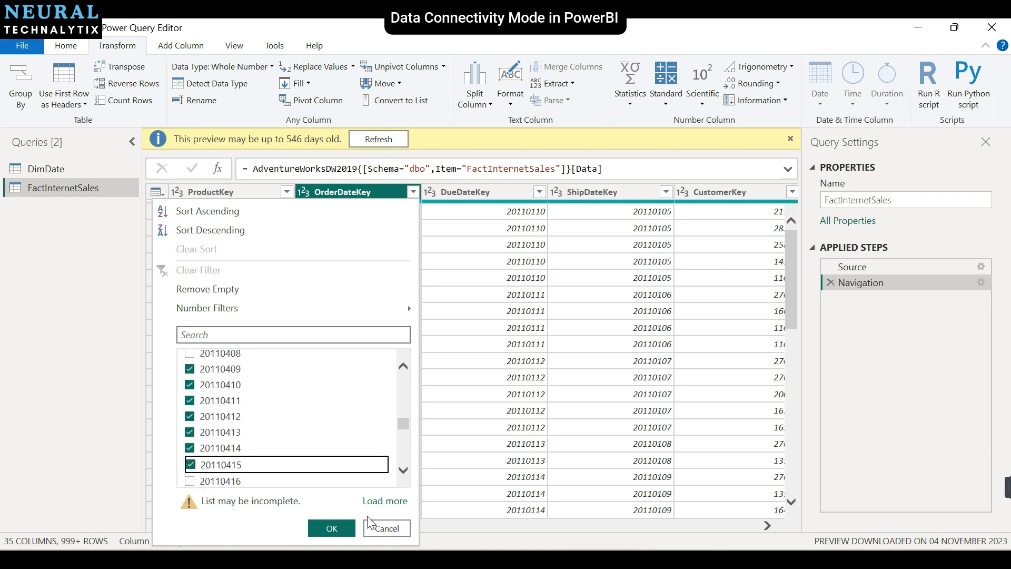
{"action": "left_click", "coordinate": [331, 528]}
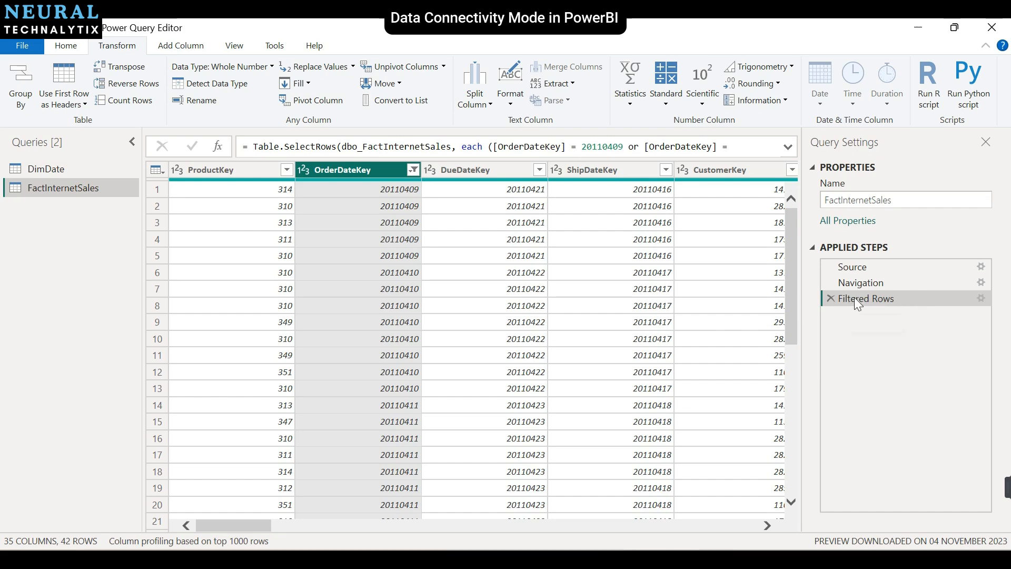
{"action": "scroll", "coordinate": [439, 303], "scroll_direction": "down", "scroll_amount": 5}
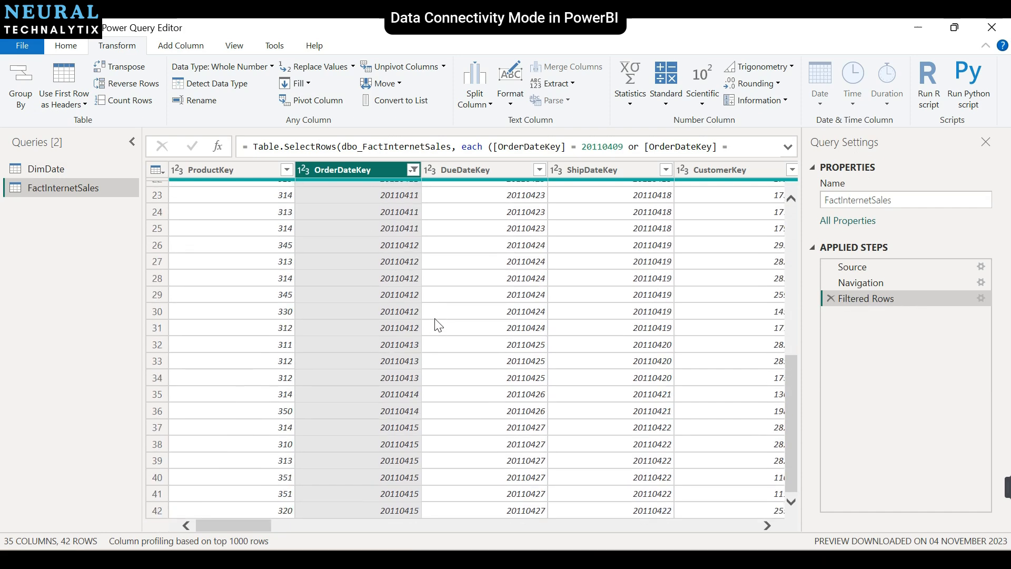
{"action": "scroll", "coordinate": [422, 324], "scroll_direction": "up", "scroll_amount": 5}
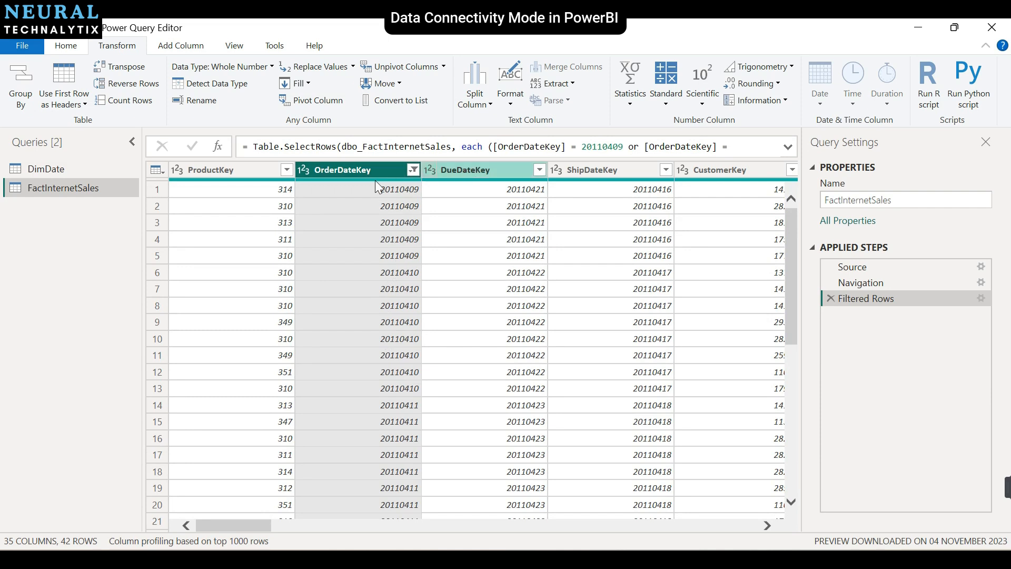
Examine the FactInternetSales query code in the Advanced Editor, especially the Filtered Rows line, and close the editor without edits.
{"action": "left_click", "coordinate": [67, 47]}
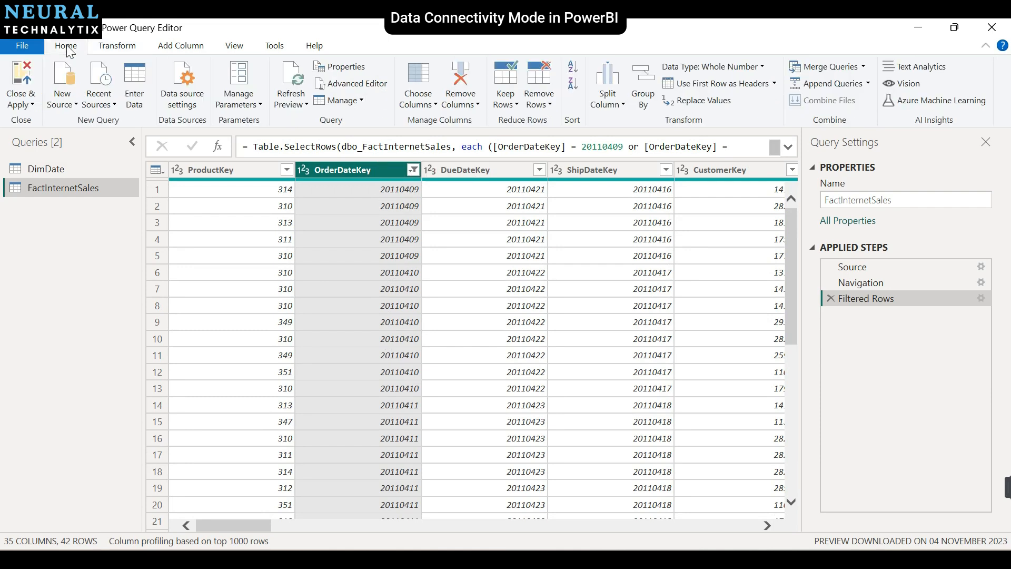
{"action": "left_click", "coordinate": [371, 84]}
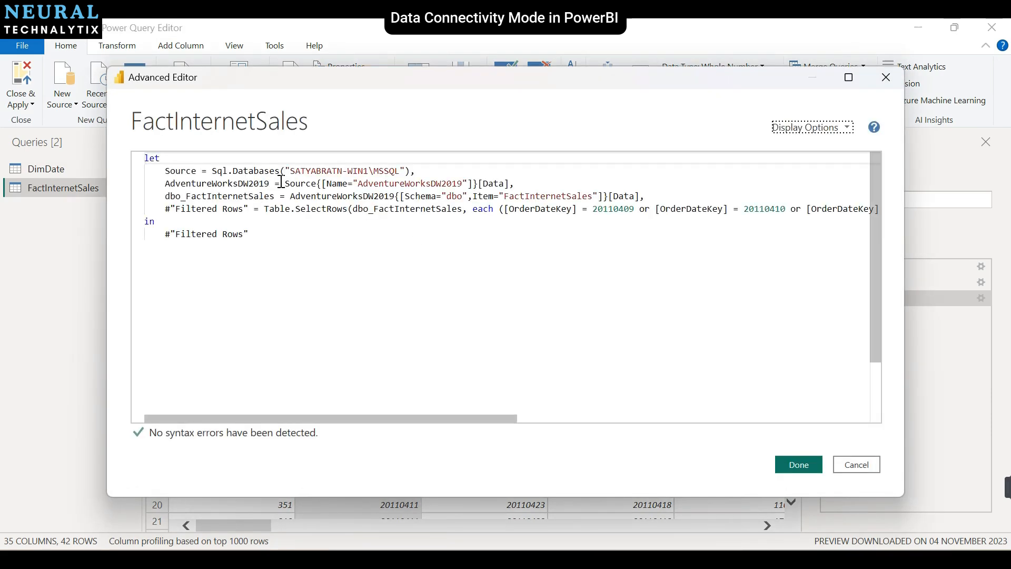
{"action": "left_click_drag", "start_coordinate": [166, 210], "coordinate": [558, 224]}
{"action": "left_click", "coordinate": [542, 250]}
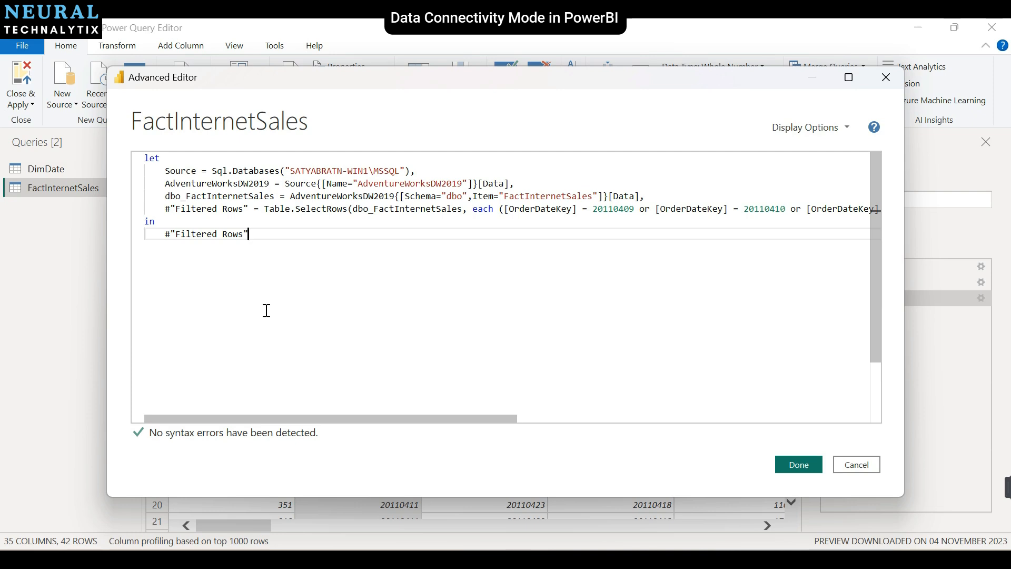
{"action": "left_click", "coordinate": [161, 208]}
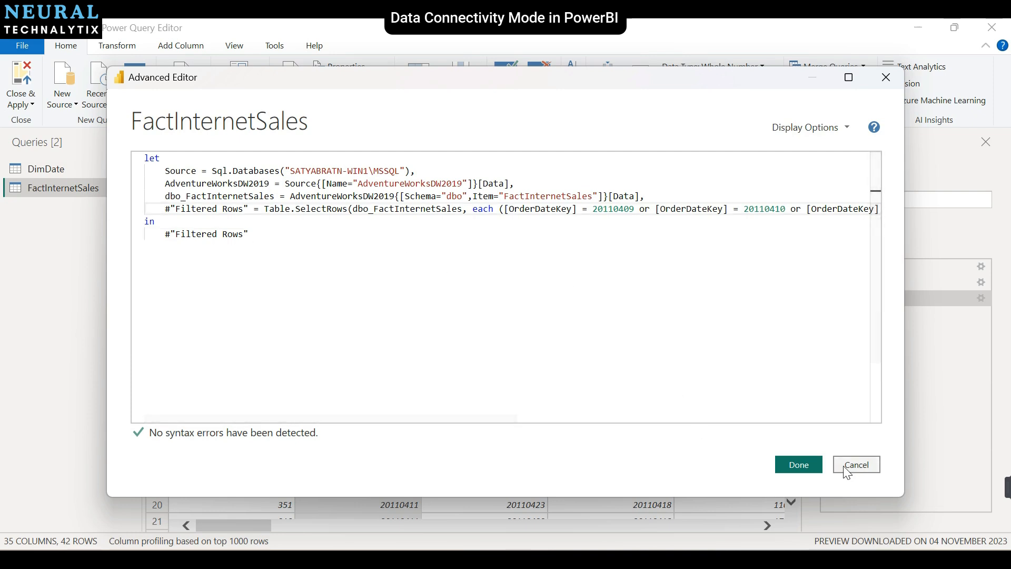
{"action": "left_click", "coordinate": [821, 468]}
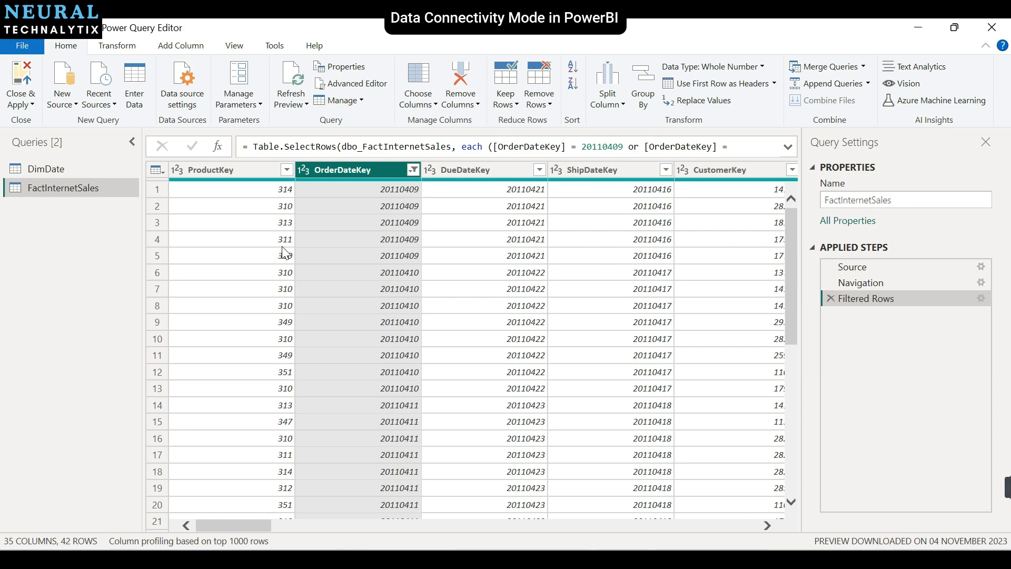
View the native query of the Filtered Rows step, read its full where clause, and close it.
{"action": "right_click", "coordinate": [855, 298]}
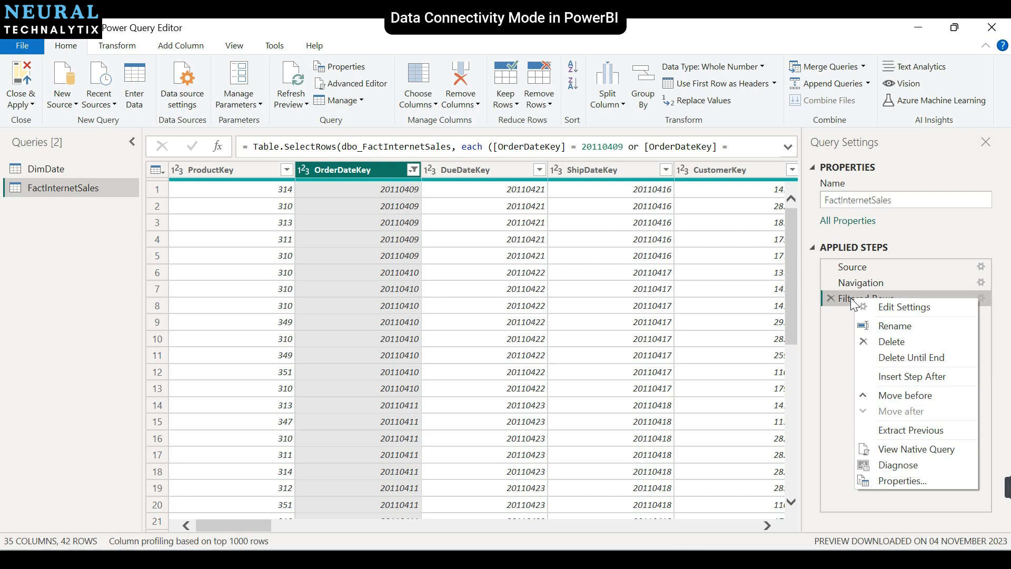
{"action": "left_click", "coordinate": [922, 448]}
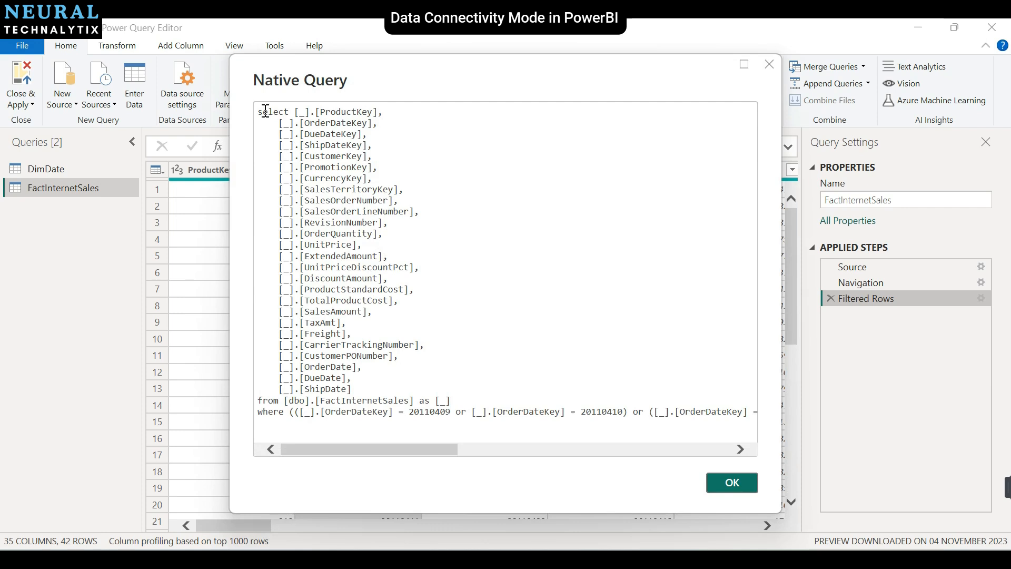
{"action": "left_click_drag", "start_coordinate": [258, 111], "coordinate": [744, 412]}
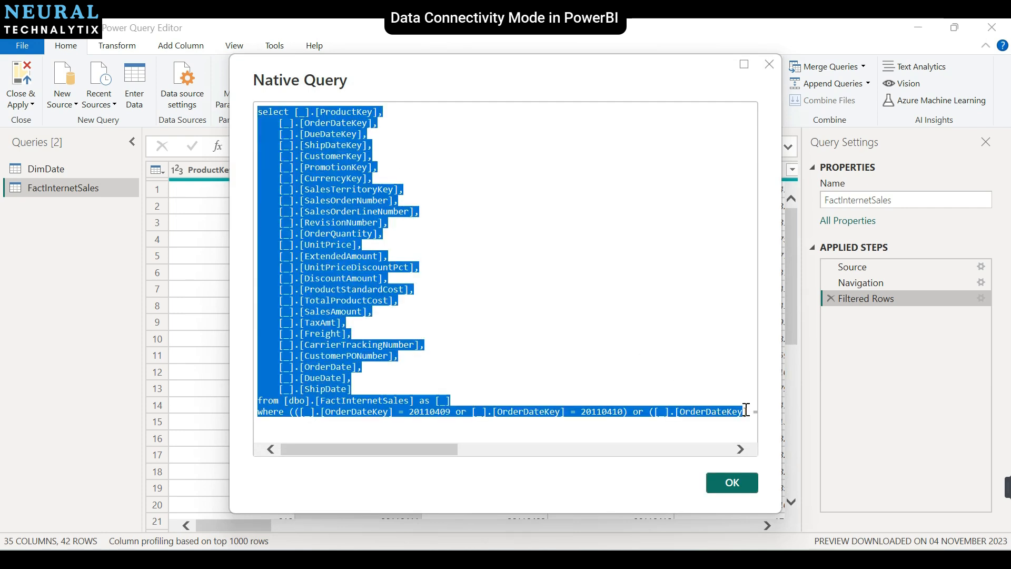
{"action": "left_click", "coordinate": [374, 427]}
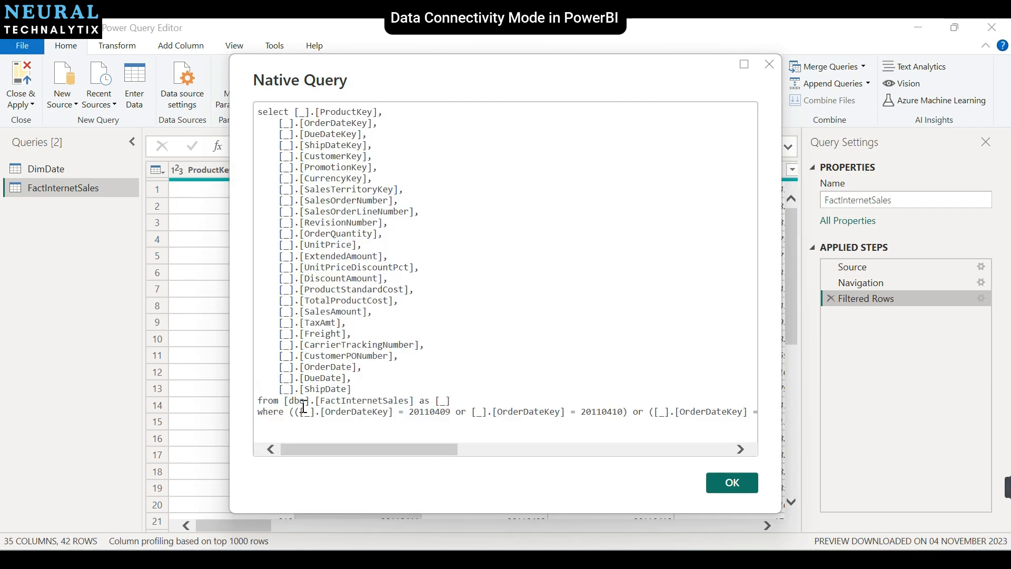
{"action": "left_click_drag", "start_coordinate": [285, 411], "coordinate": [763, 418]}
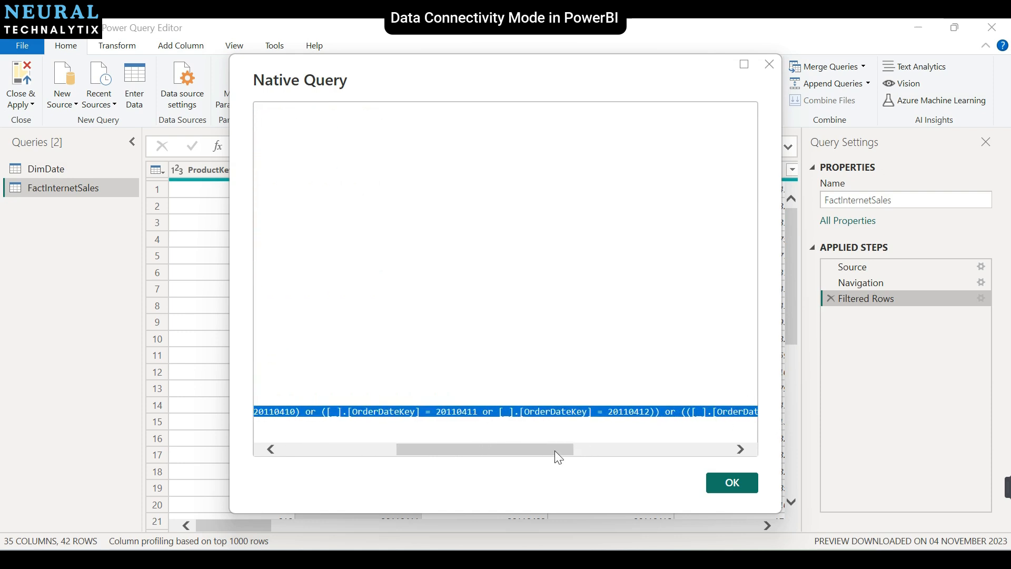
{"action": "left_click_drag", "start_coordinate": [554, 451], "coordinate": [448, 450]}
{"action": "double_click", "coordinate": [718, 450]}
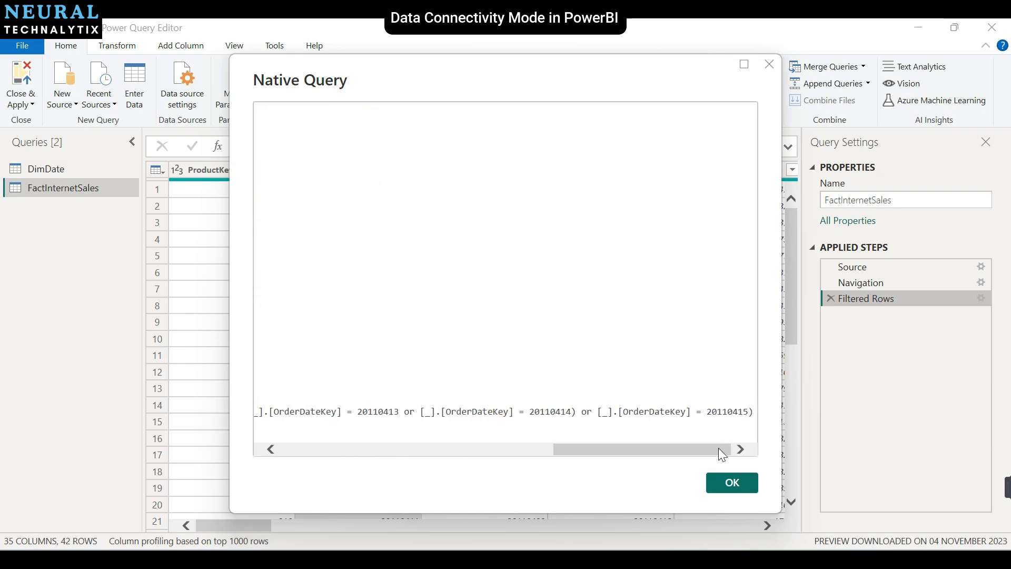
{"action": "left_click_drag", "start_coordinate": [718, 449], "coordinate": [350, 426]}
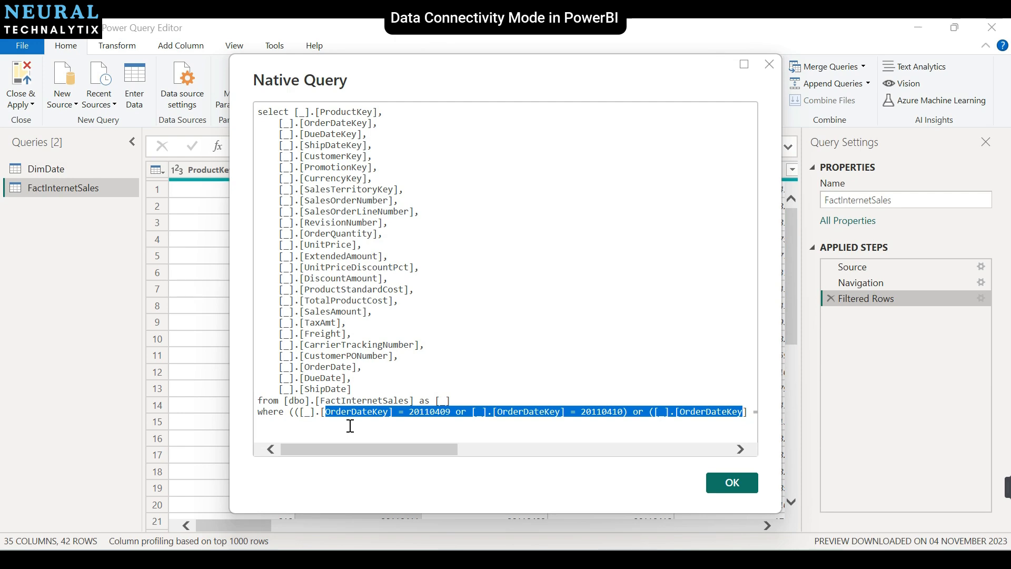
{"action": "left_click_drag", "start_coordinate": [350, 425], "coordinate": [728, 483]}
{"action": "left_click", "coordinate": [731, 483]}
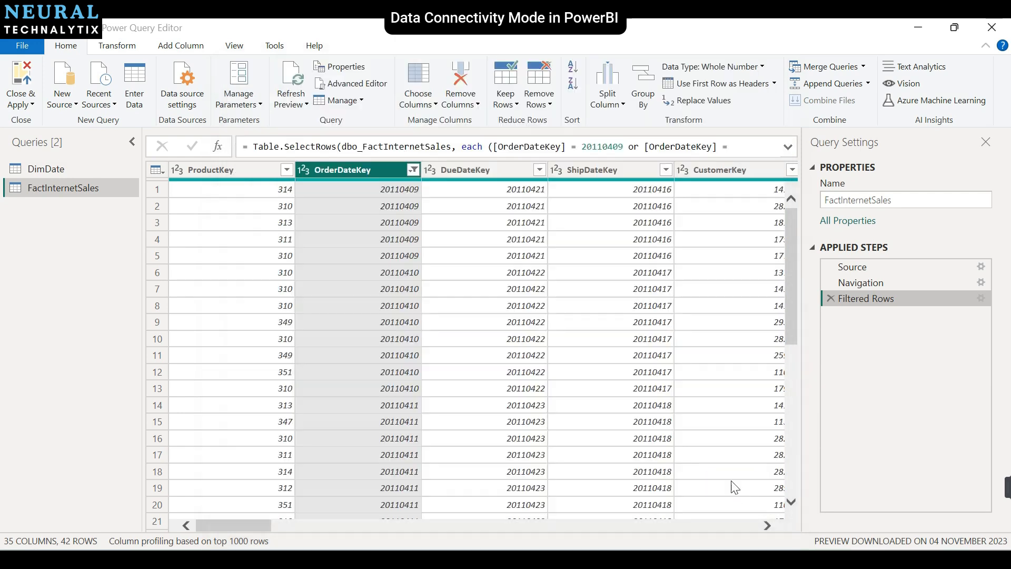